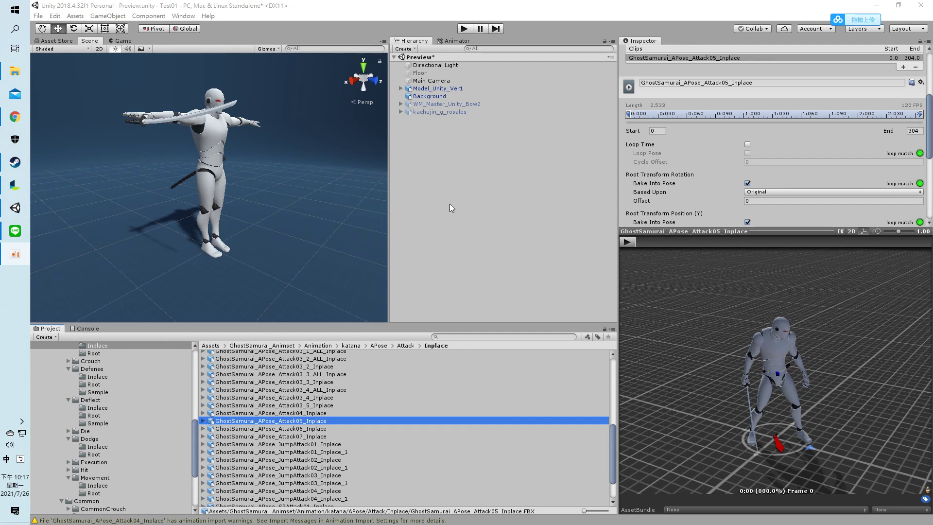
Select Model_Unity_Ver1 and open its Preview_01 controller in the Animator
click(437, 89)
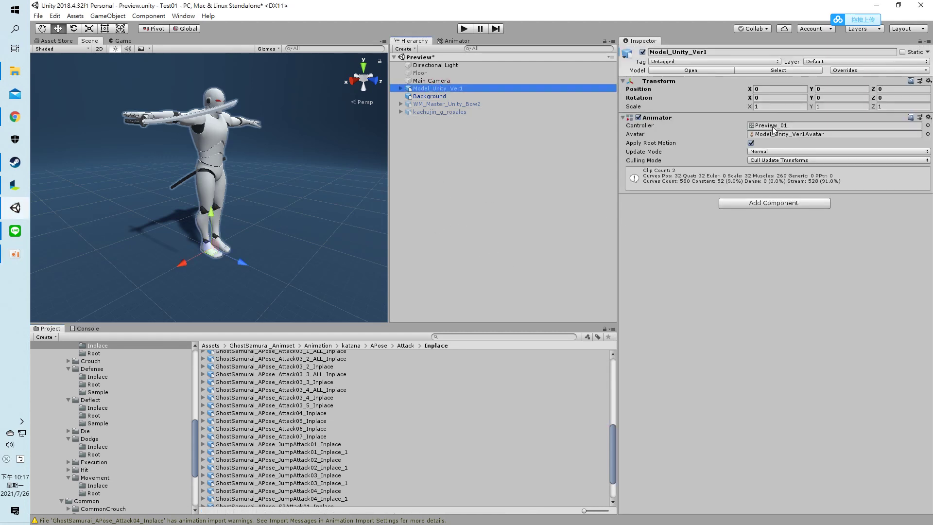
double_click(769, 126)
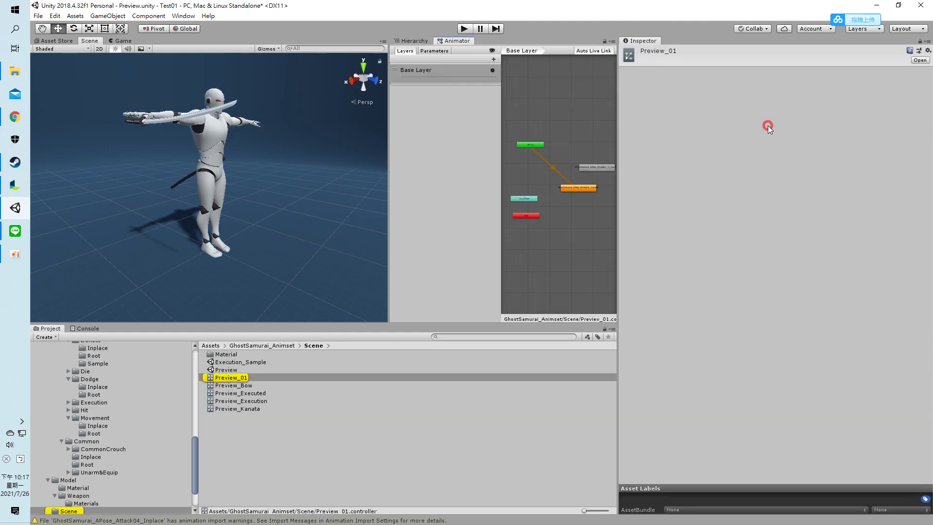
click(564, 122)
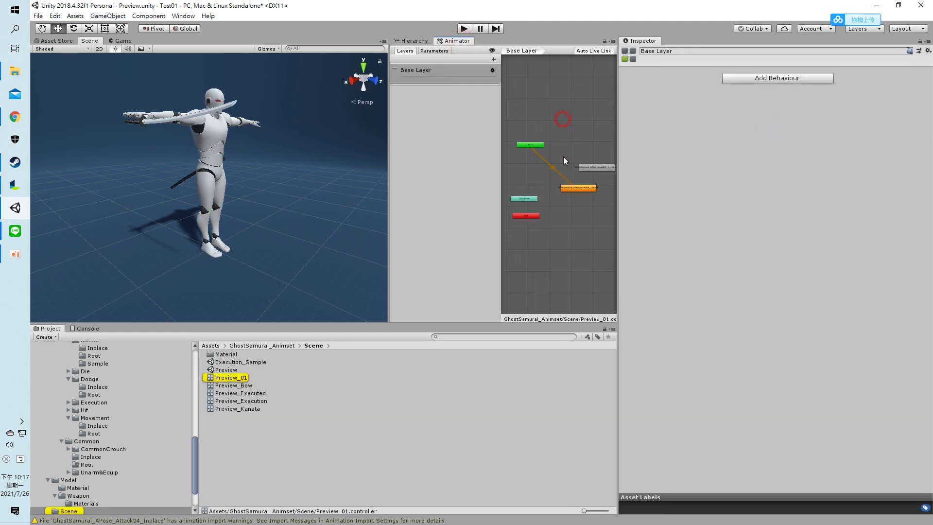
Inspect the Attack04_Inplace state's settings, then start Play mode to test it
scroll(563, 157, up, 3)
scroll(577, 183, up, 3)
scroll(548, 163, up, 4)
scroll(549, 176, down, 3)
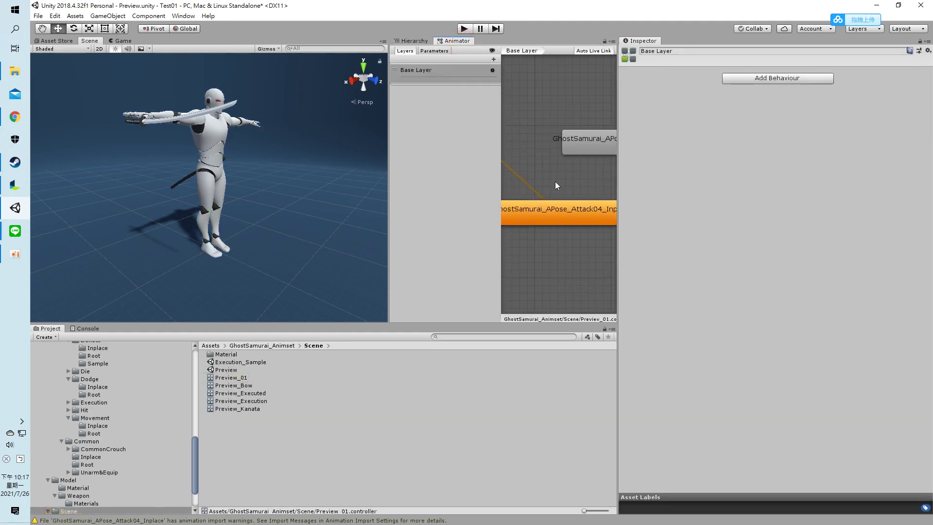
scroll(554, 182, down, 3)
click(558, 196)
click(565, 217)
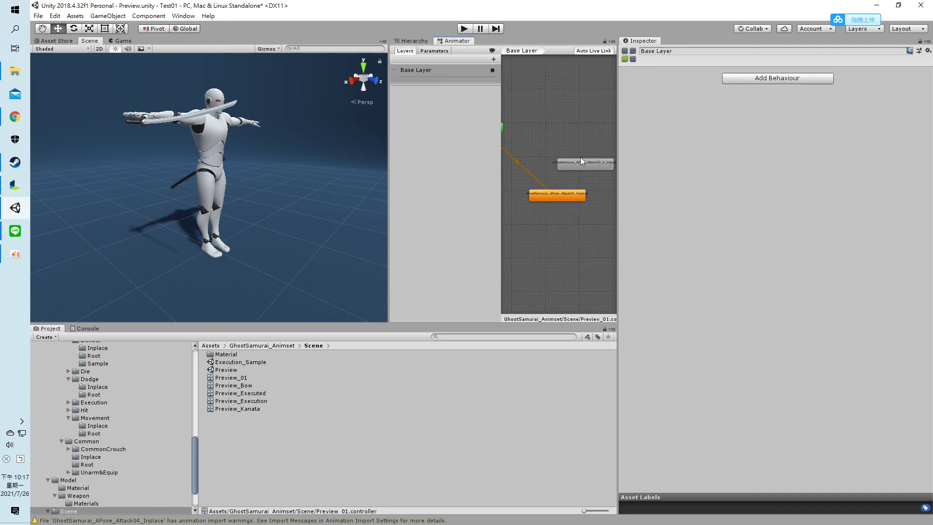
click(562, 199)
click(466, 30)
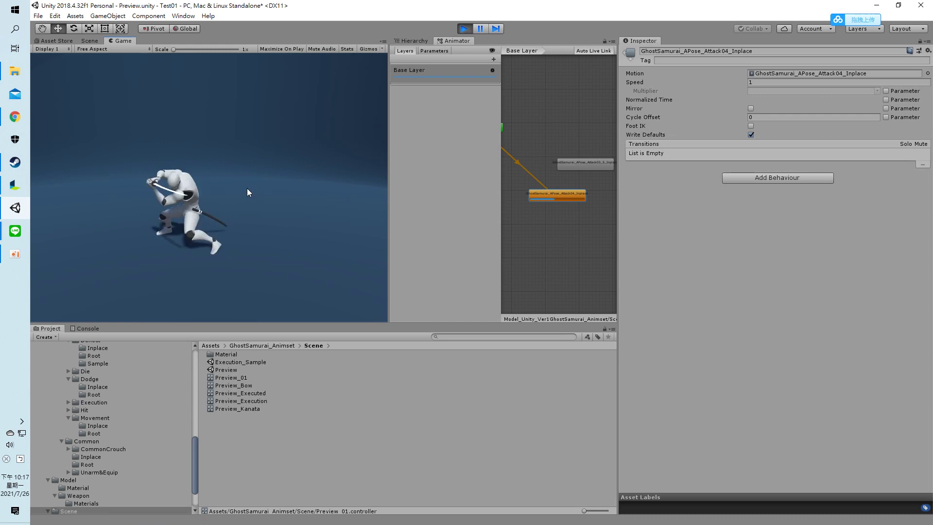
Stop Play mode and show the GhostSamurai_APose_Attack05_Inplace clip's import settings and preview
click(465, 30)
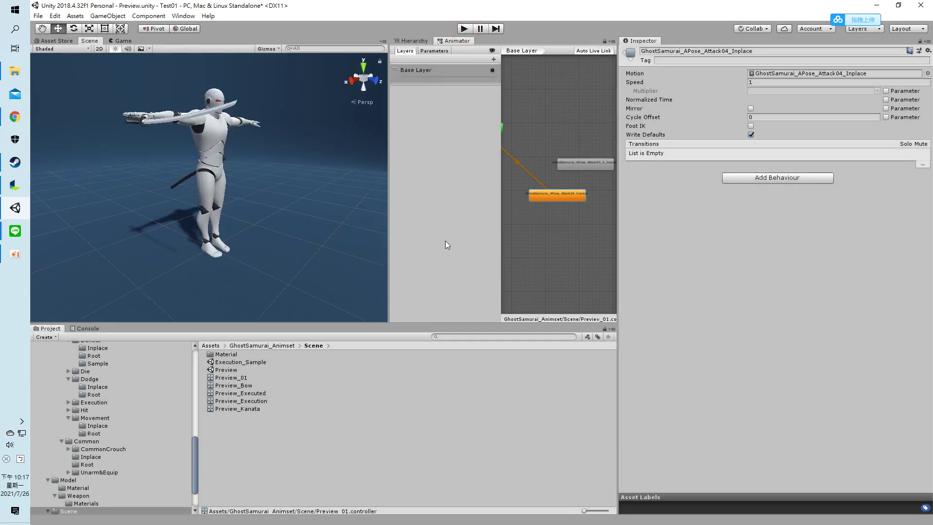
double_click(789, 75)
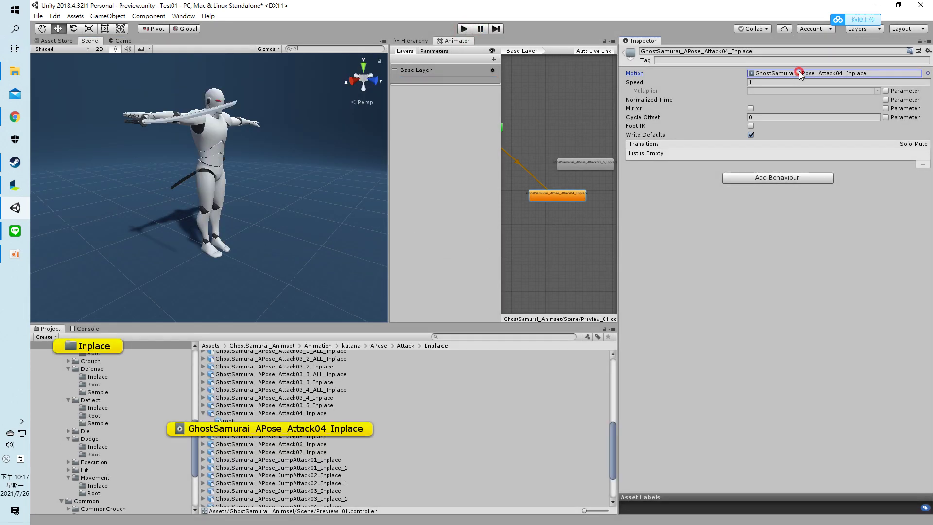
click(645, 39)
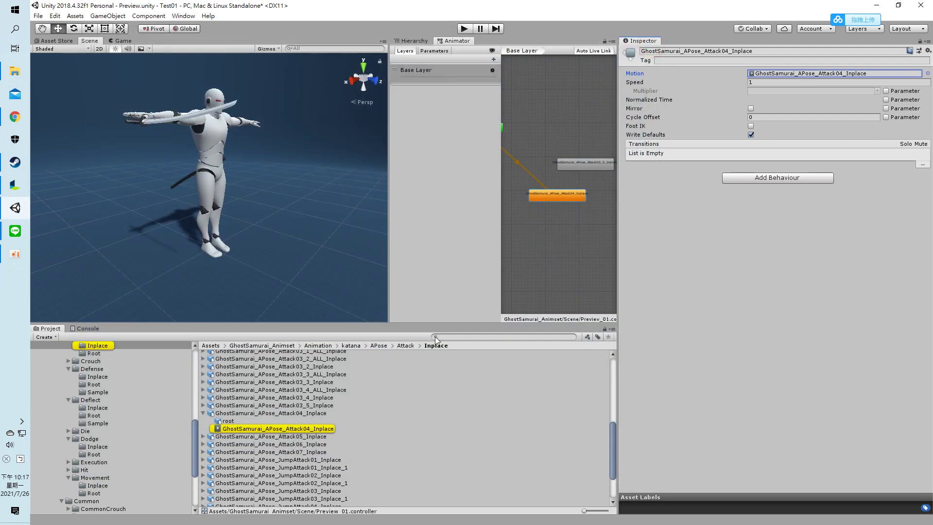
click(203, 413)
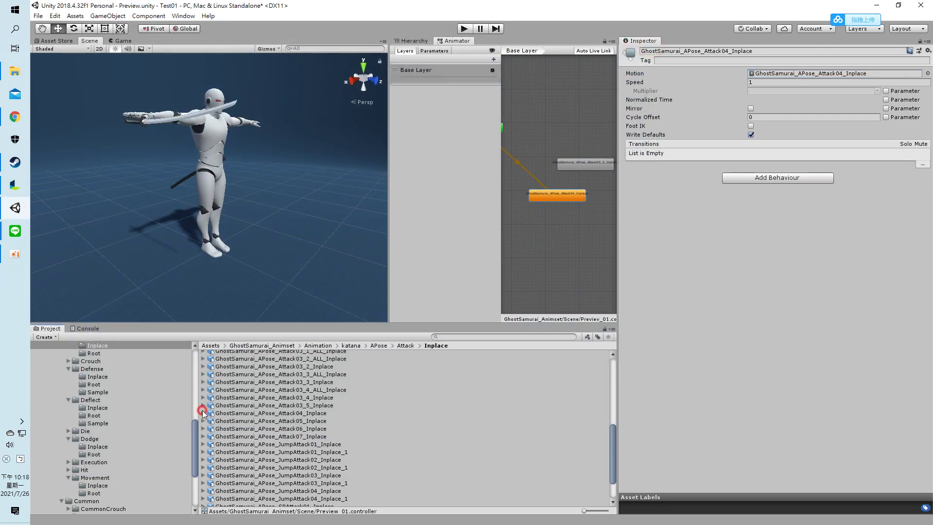
click(253, 421)
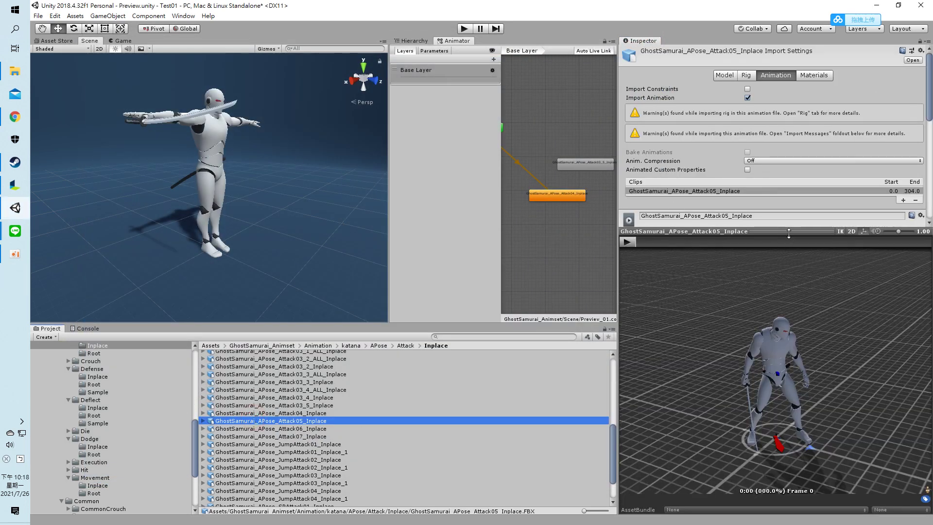
Widen the Inspector and enlarge the Attack05_Inplace preview, framing the character larger
drag(789, 233, 778, 93)
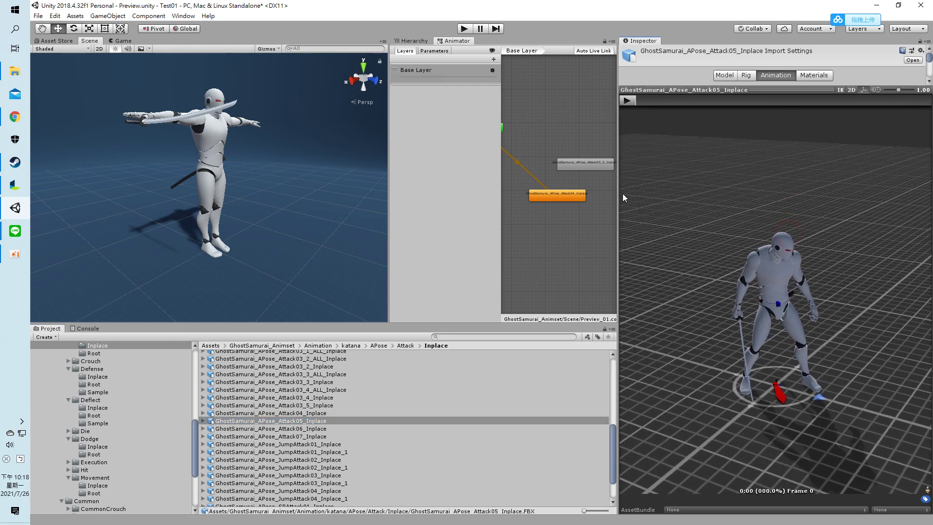
drag(619, 196, 481, 204)
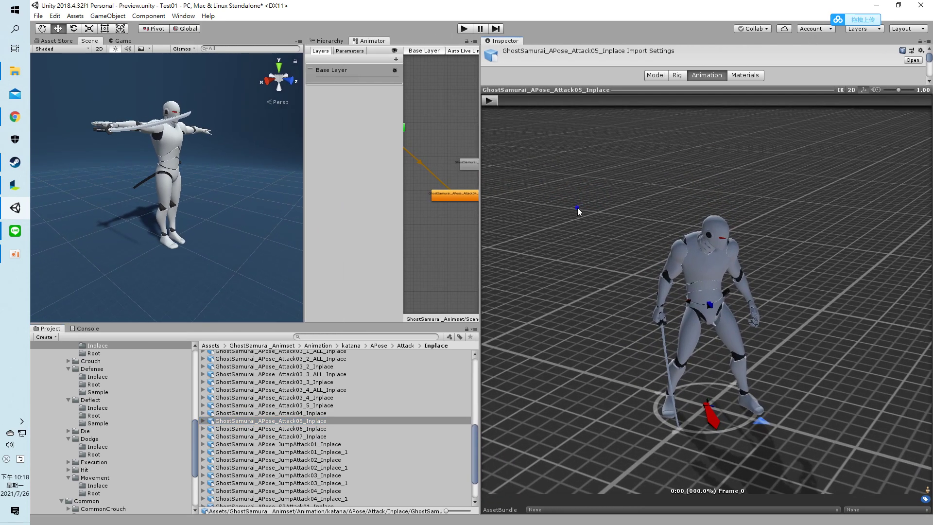
drag(577, 210, 515, 198)
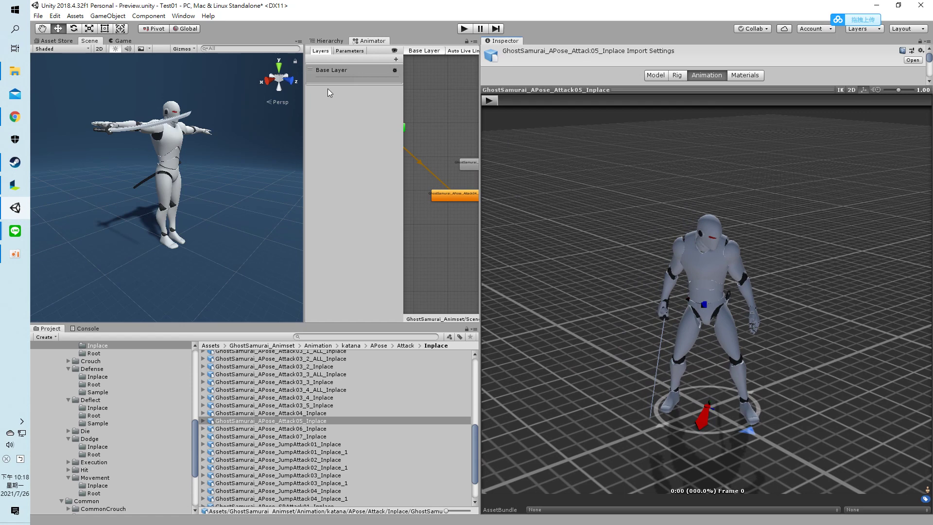
click(325, 41)
middle_drag(599, 314, 600, 192)
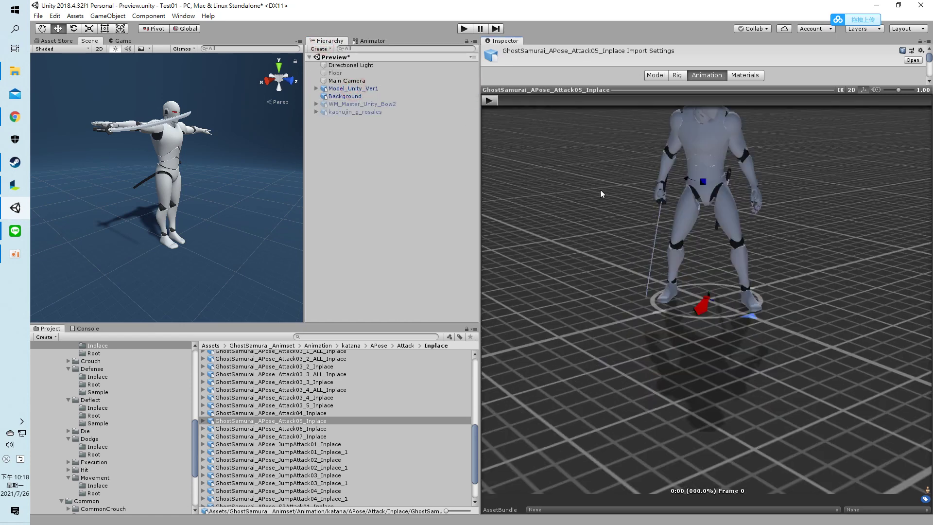
middle_drag(534, 112, 577, 250)
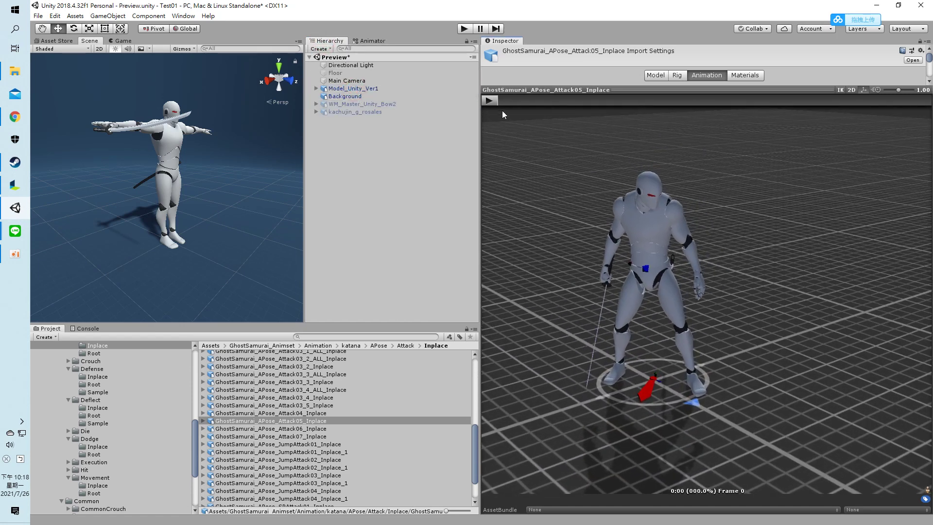
Play the Attack05_Inplace preview, scrub it to frame 273, and return to the Animator graph
click(491, 100)
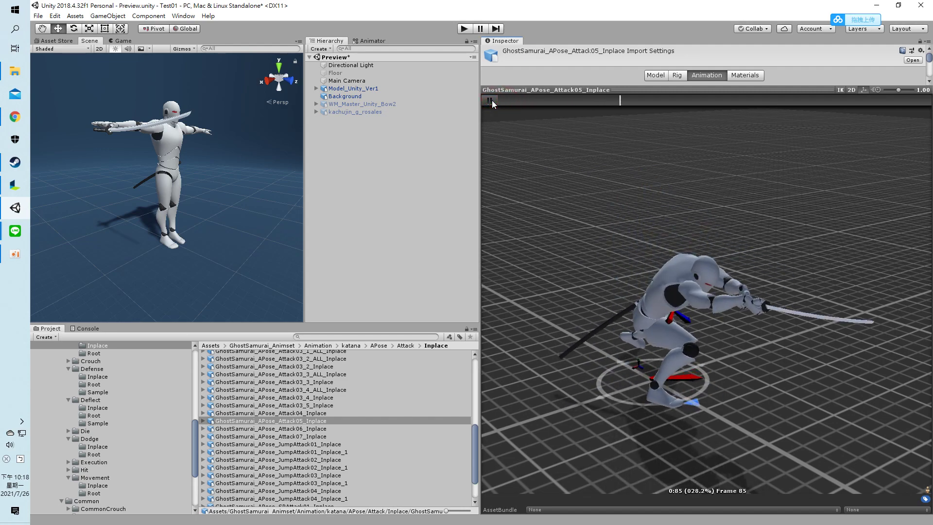
mouse_move(611, 179)
mouse_down()
mouse_move(687, 252)
mouse_move(535, 121)
mouse_up()
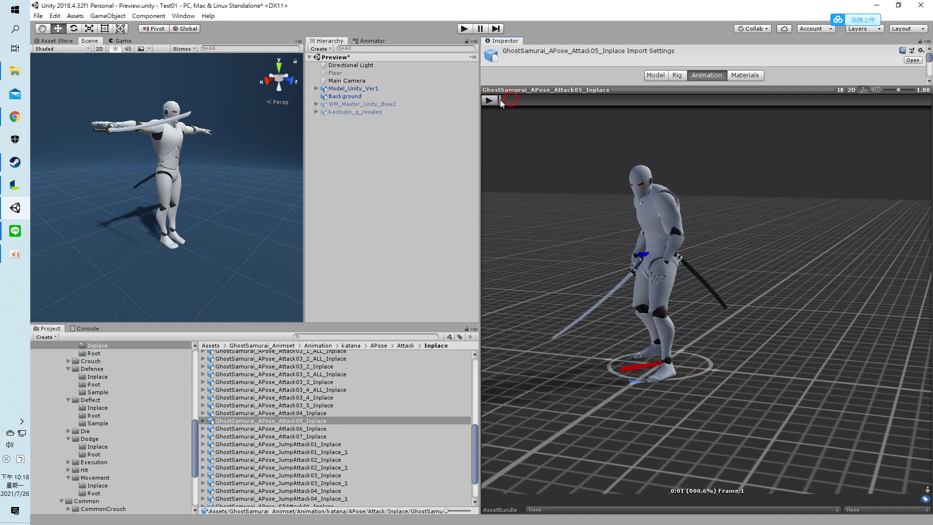
click(522, 100)
drag(522, 100, 890, 139)
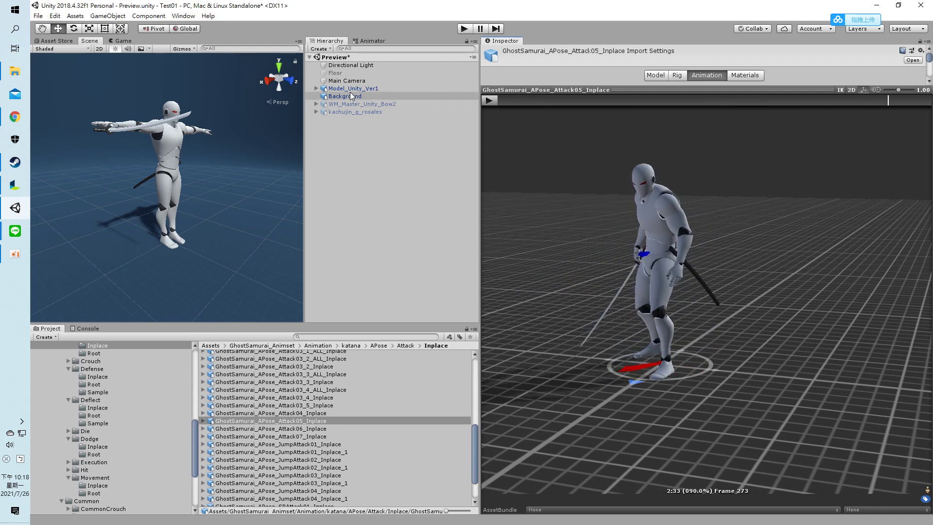
click(372, 42)
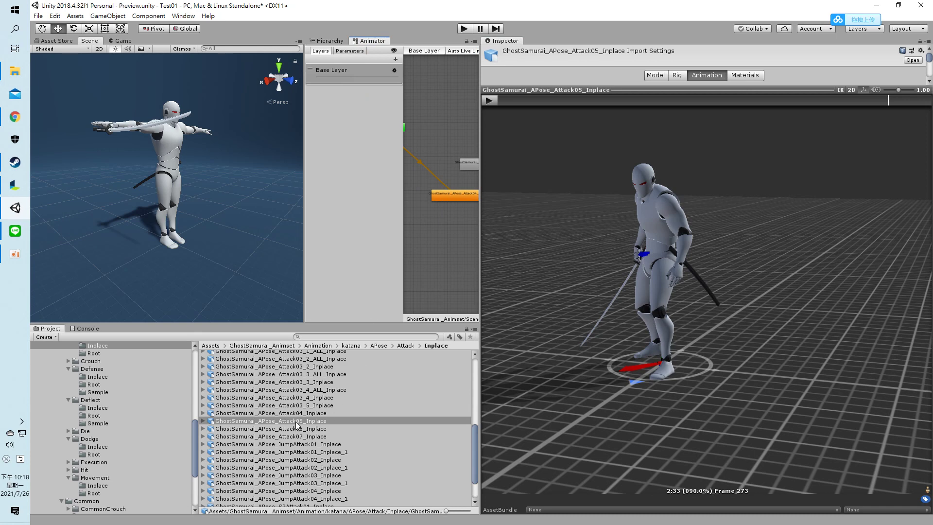
Add an Attack05_Inplace state to the Base Layer and set it as the layer default state
drag(296, 421, 447, 278)
right_click(450, 217)
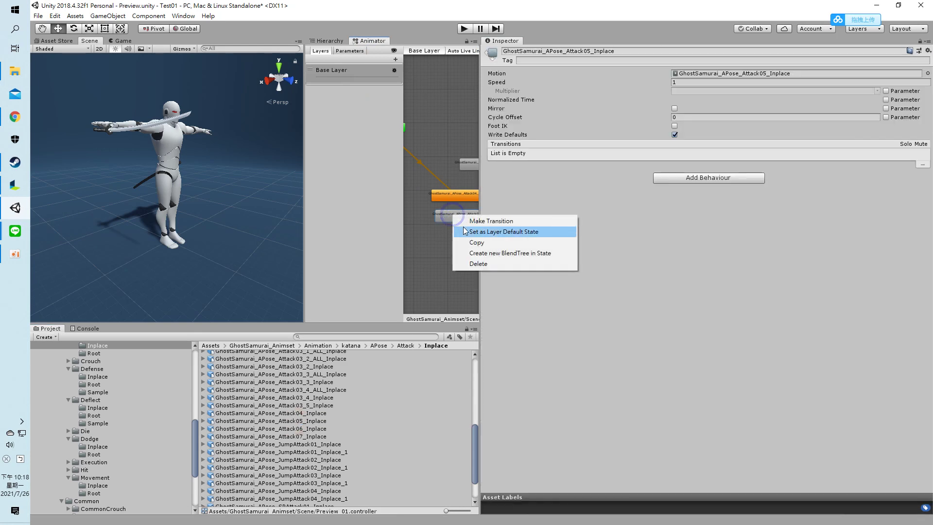
click(494, 232)
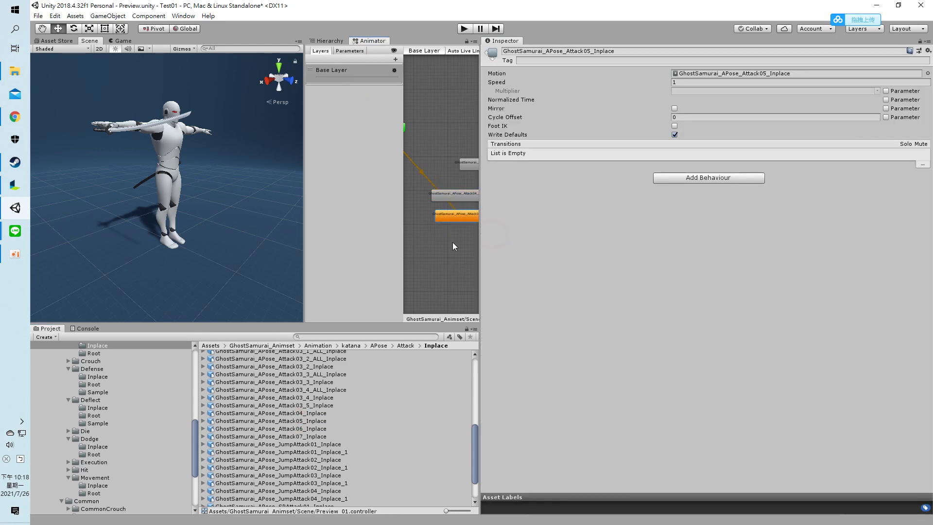
Test the new default attack state in Play mode from the Scene view, then stop
click(464, 29)
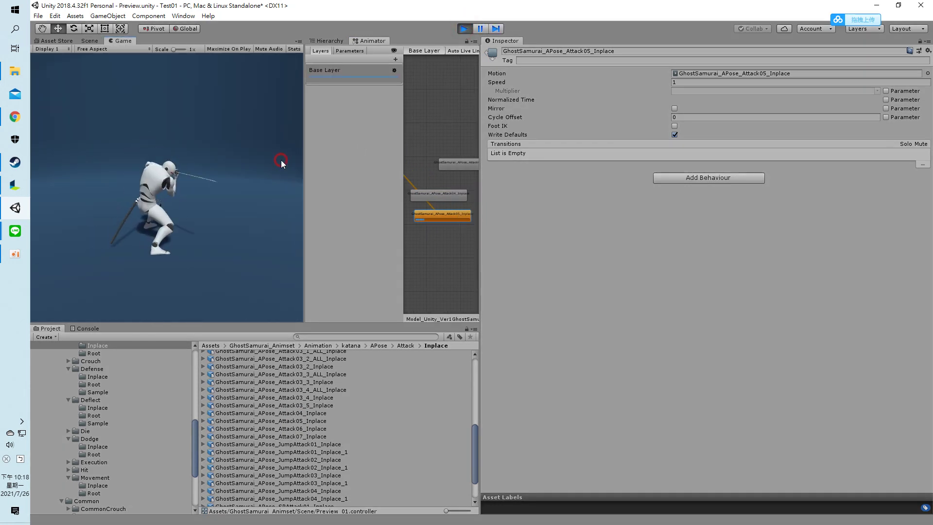
click(94, 40)
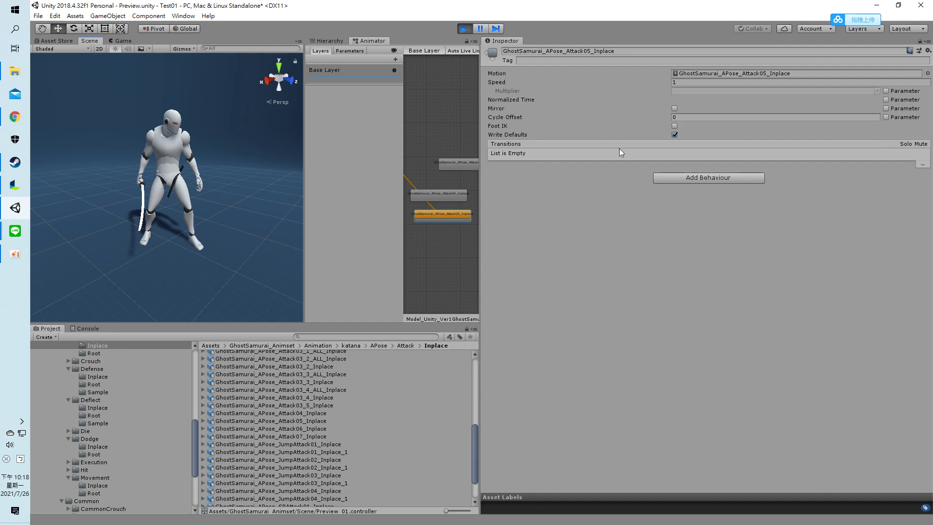
click(461, 29)
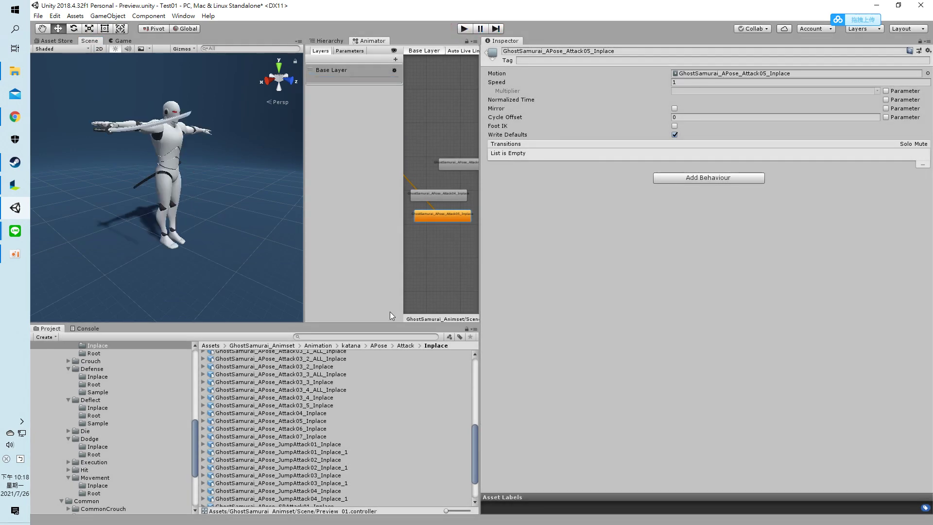
Turn on Loop Time for GhostSamurai_APose_Attack05_Inplace and apply the import settings
click(306, 421)
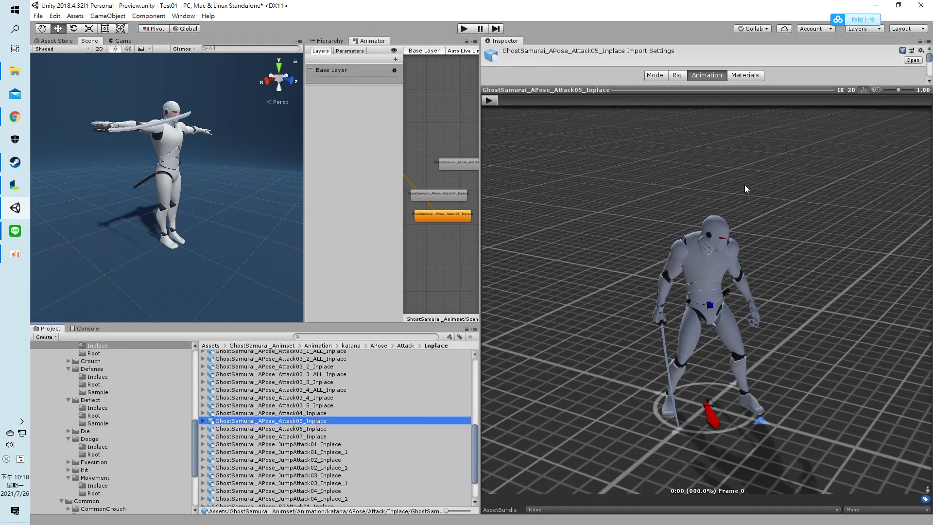
drag(714, 91, 690, 367)
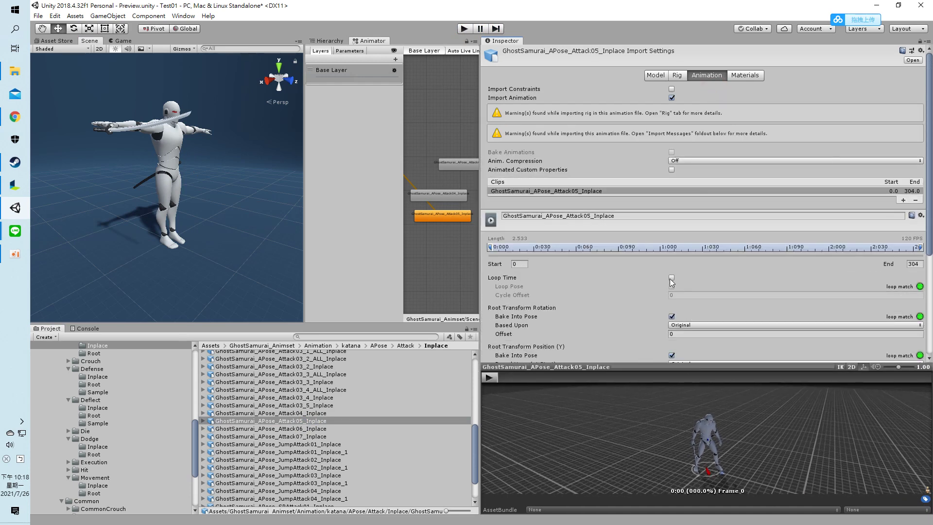
click(672, 278)
scroll(706, 202, down, 5)
scroll(822, 288, down, 4)
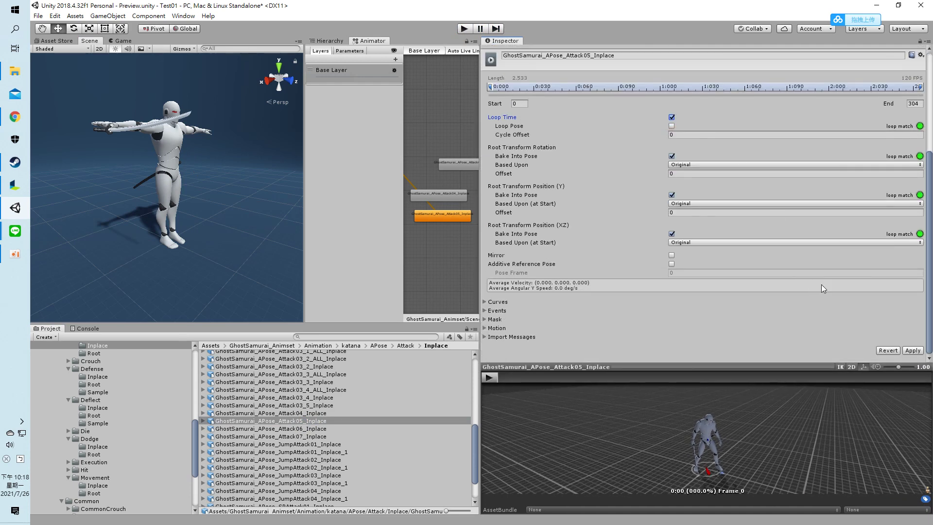
click(902, 350)
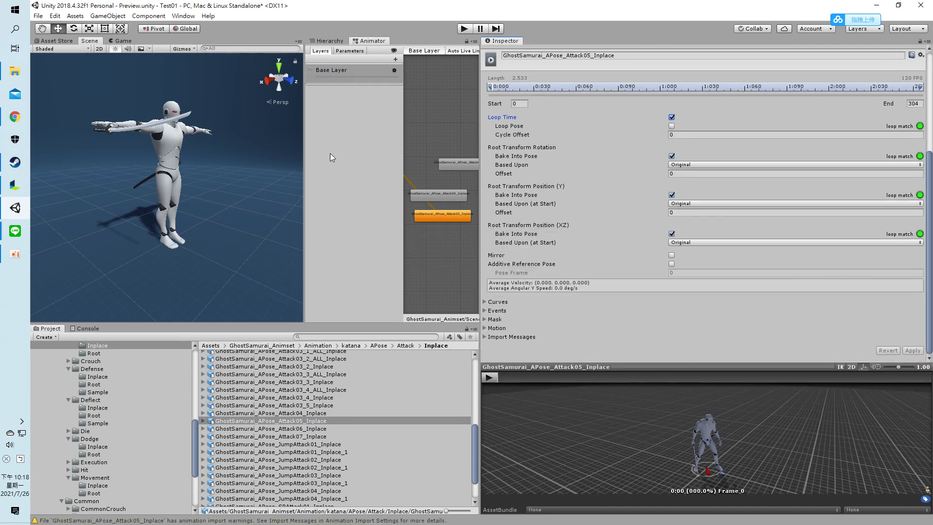
Test the looping attack in Play mode, orbiting the samurai in Scene view, then stop
click(468, 30)
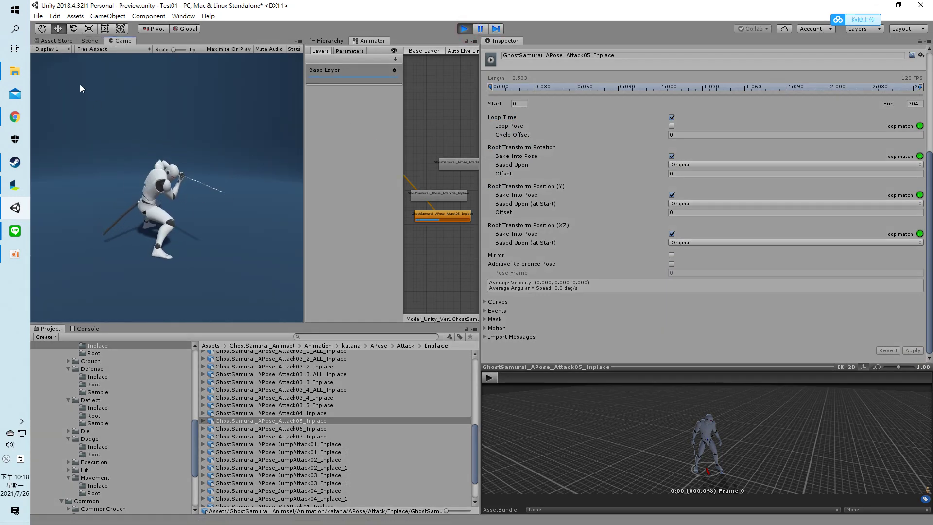
click(94, 42)
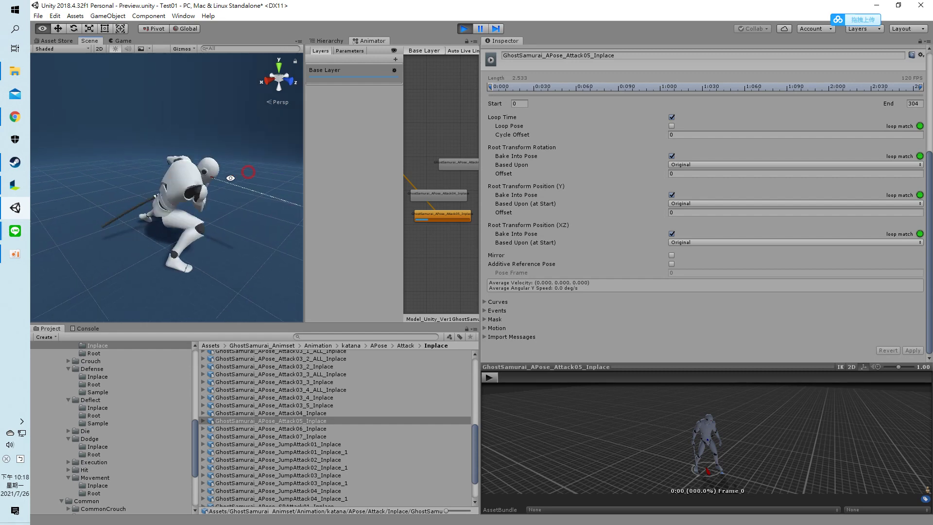
mouse_move(162, 167)
alt+mouse_down()
mouse_move(152, 171)
mouse_move(272, 179)
alt+mouse_up()
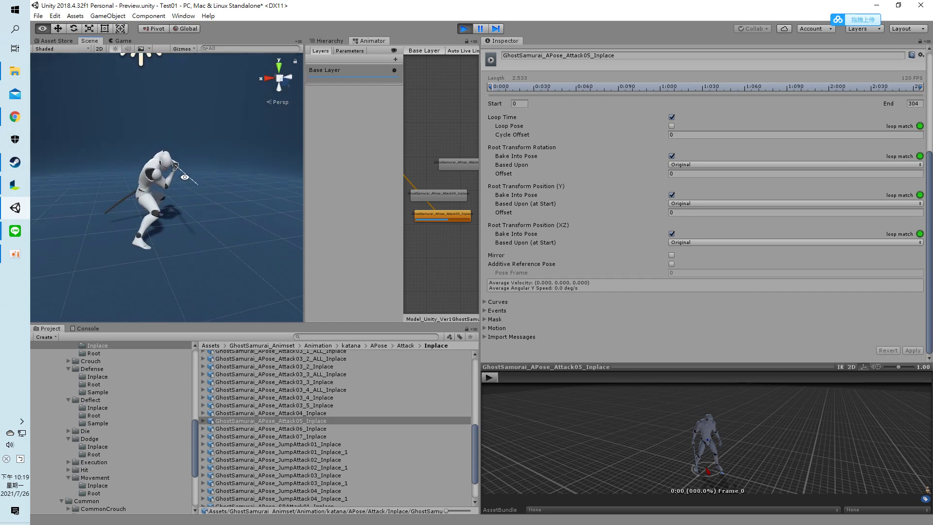
click(463, 29)
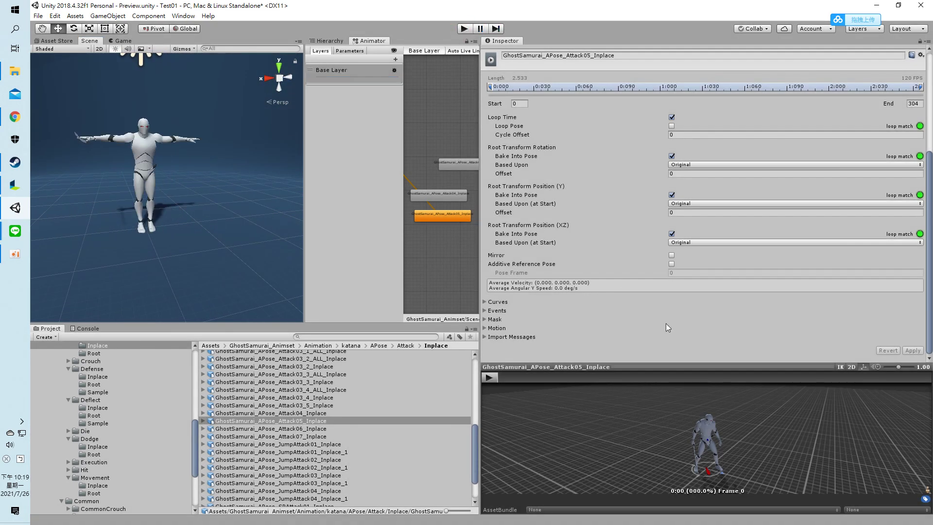
Enlarge the Attack05 preview, scrub it to frame 137, and expand the Mask settings
drag(693, 367, 692, 169)
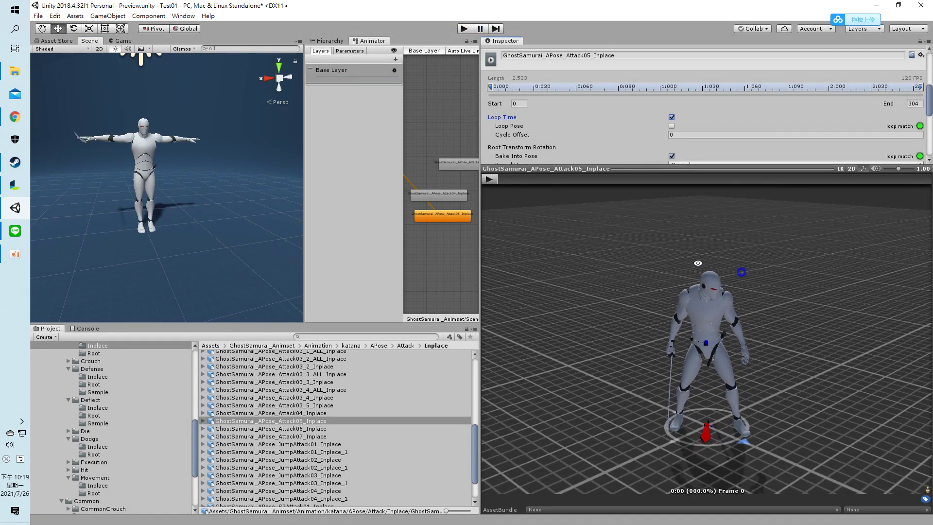
mouse_move(509, 183)
mouse_down()
mouse_move(686, 200)
mouse_move(696, 188)
mouse_move(706, 327)
mouse_move(724, 368)
mouse_up()
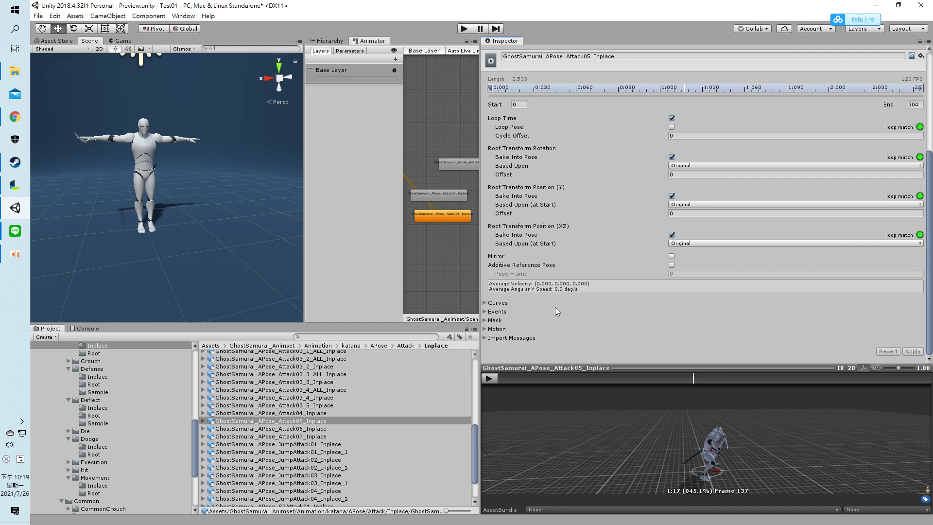
click(493, 321)
scroll(654, 294, down, 1)
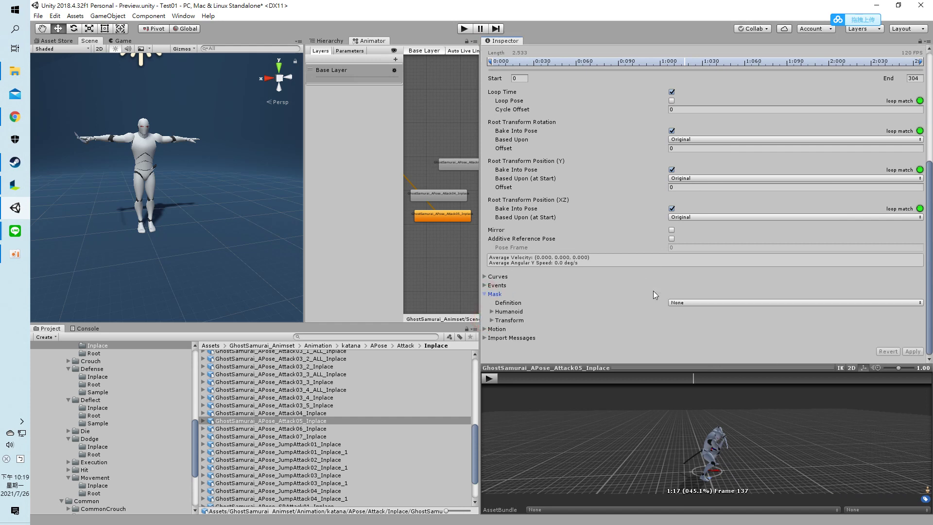
Set the Attack05 mask to Copy From Other Mask with source Model_Unity_Ver1, update it, and start Play
click(678, 303)
click(715, 323)
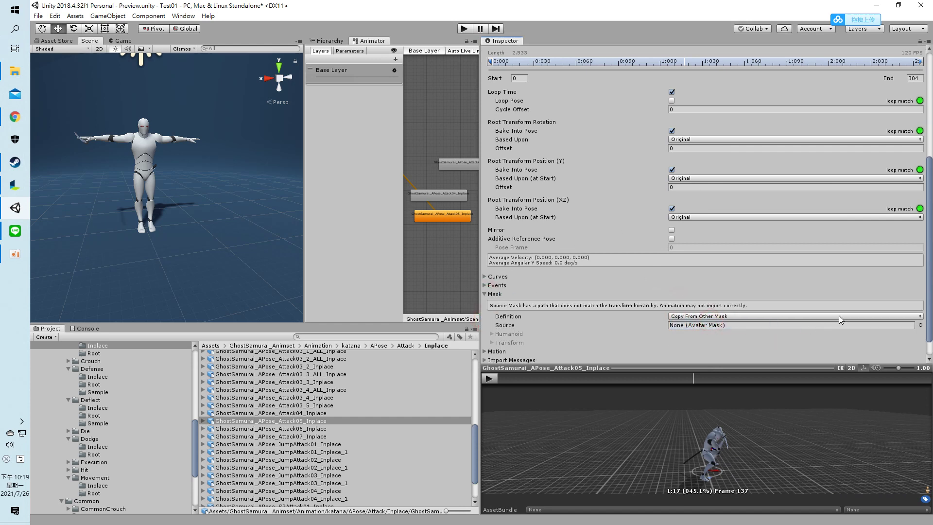
click(920, 325)
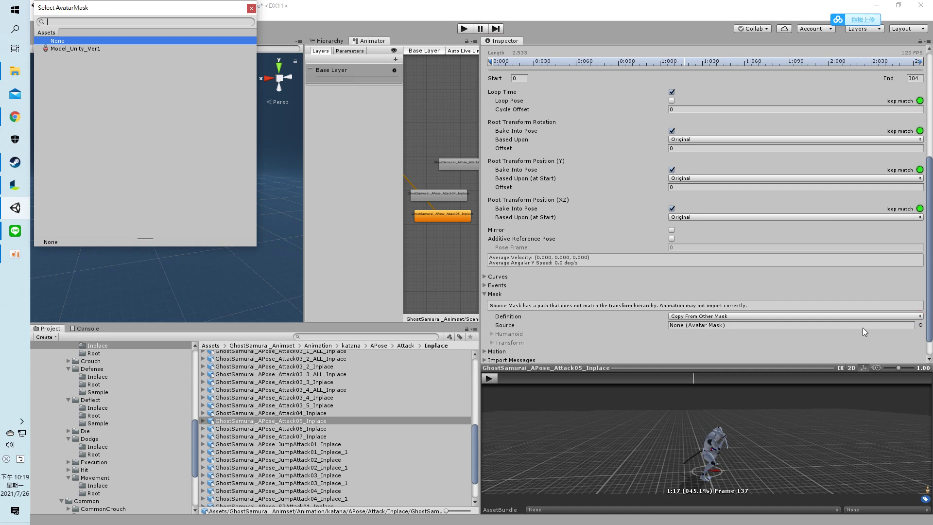
click(89, 48)
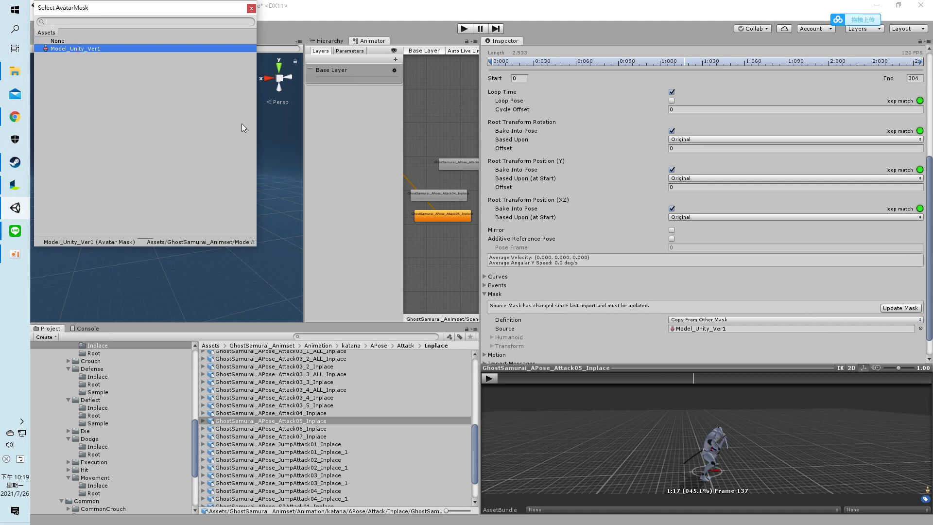
click(252, 9)
click(897, 309)
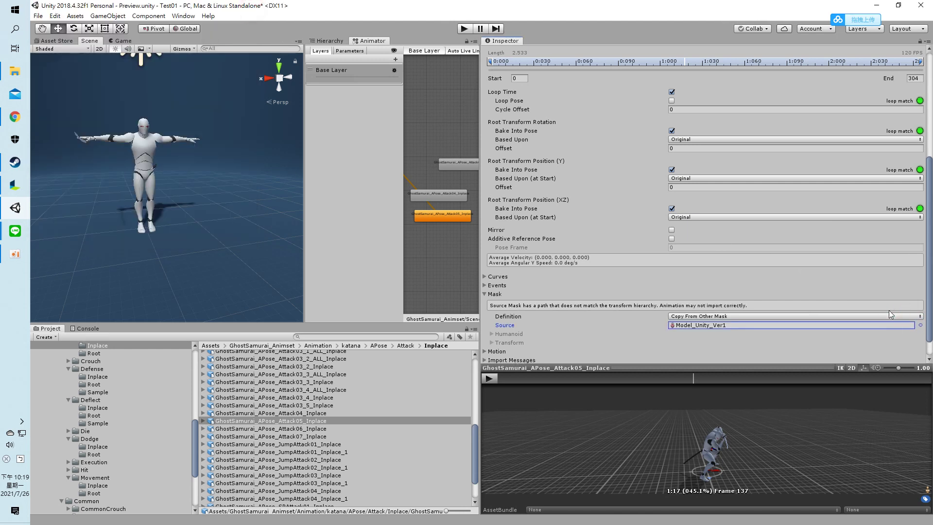
click(464, 30)
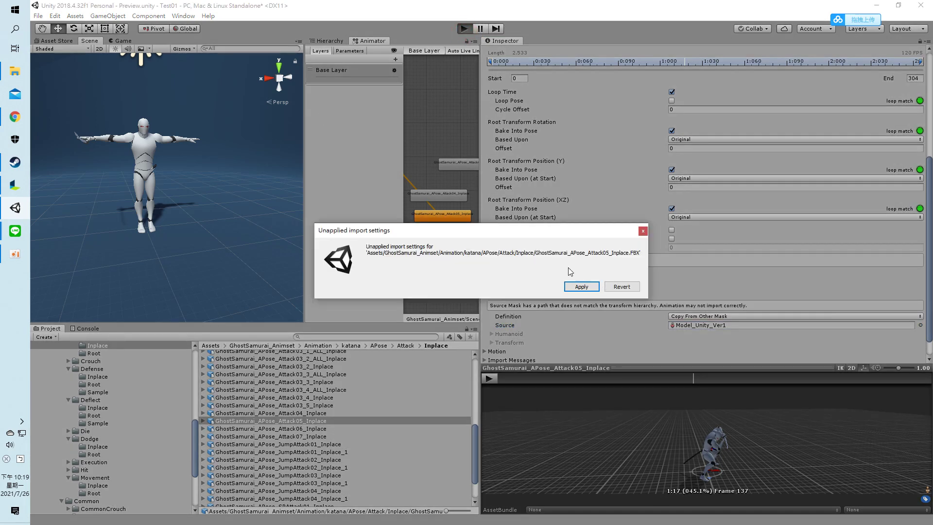
Apply the pending mask import settings and watch the attack in a wider, orbited Scene view
click(590, 286)
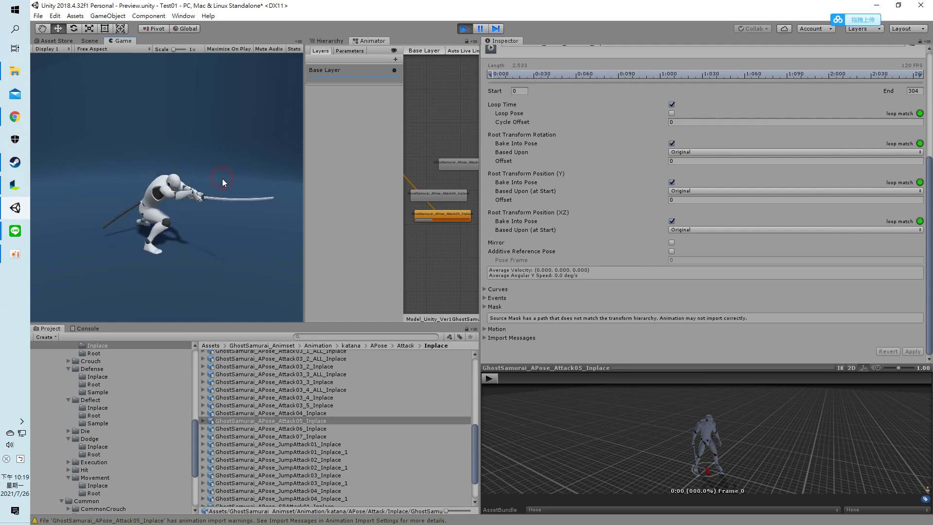
click(88, 41)
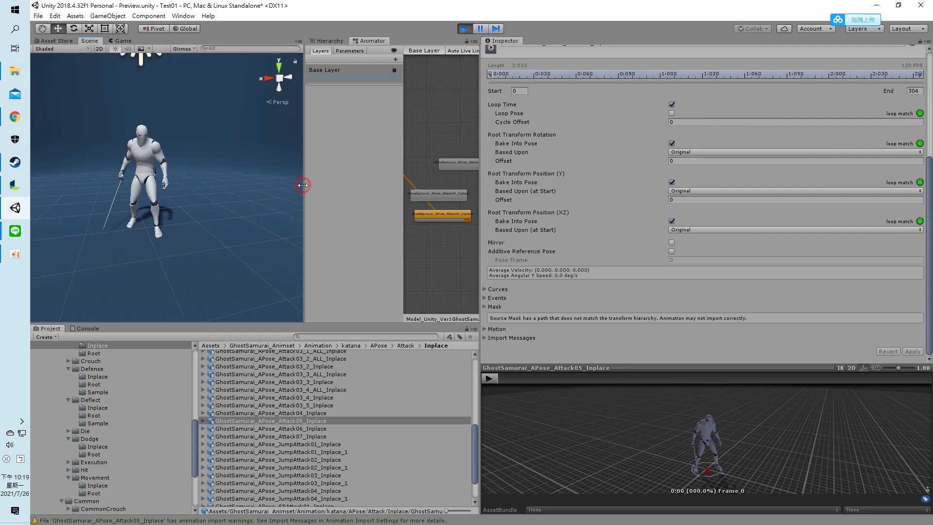
drag(303, 185, 395, 194)
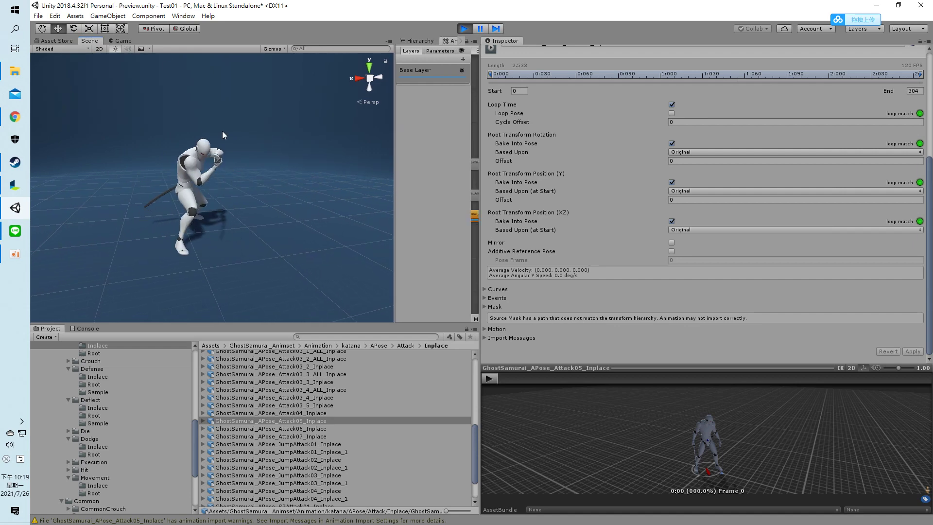
mouse_move(264, 192)
alt+mouse_down()
mouse_move(285, 205)
mouse_move(350, 202)
mouse_move(199, 196)
mouse_move(228, 194)
alt+mouse_up()
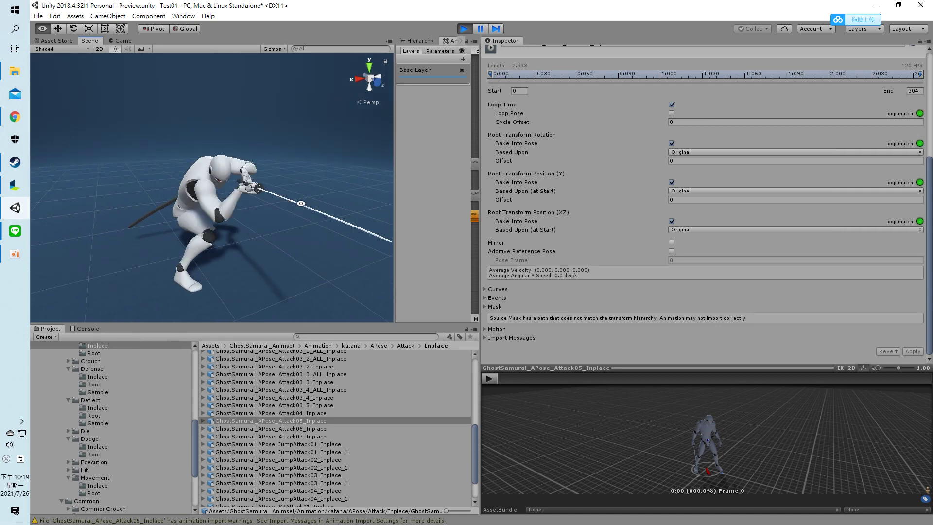
Stop Play mode and collapse the APose animation folder in the Project window
click(470, 28)
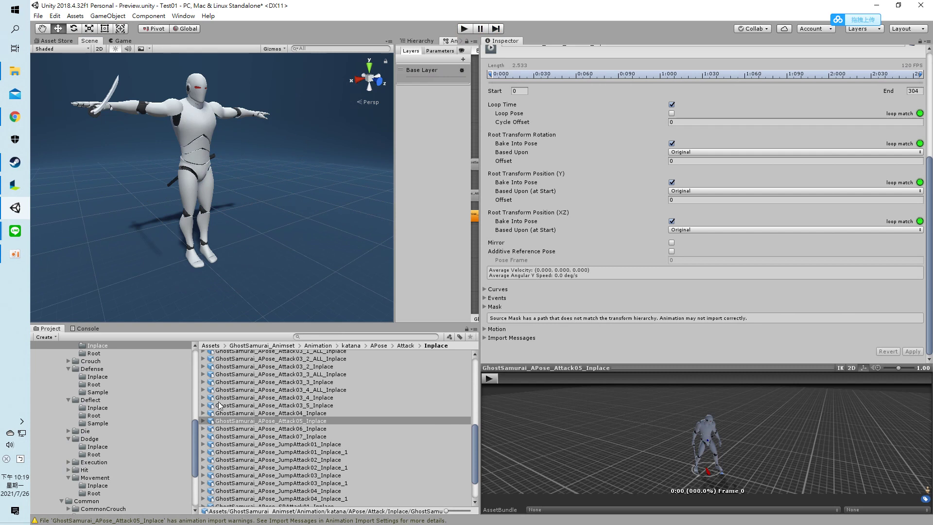
scroll(105, 407, down, 3)
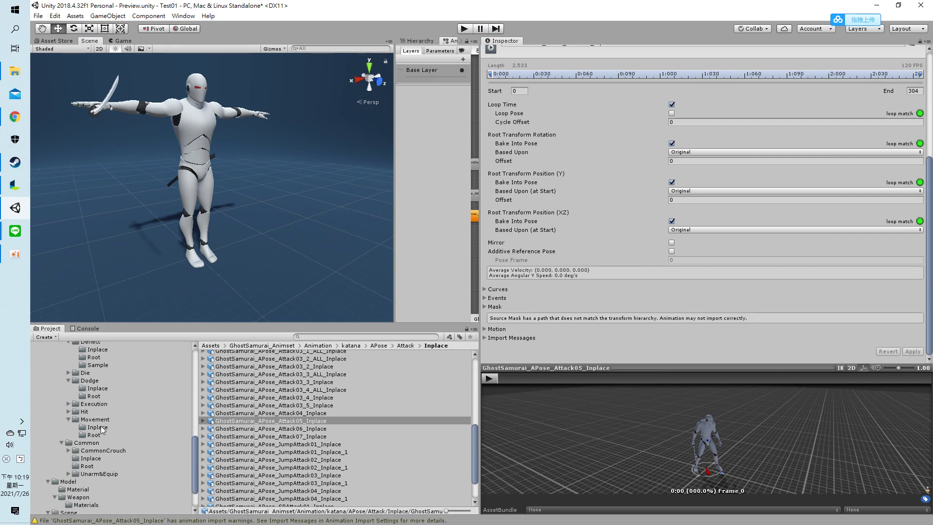
scroll(100, 419, up, 3)
scroll(69, 390, up, 3)
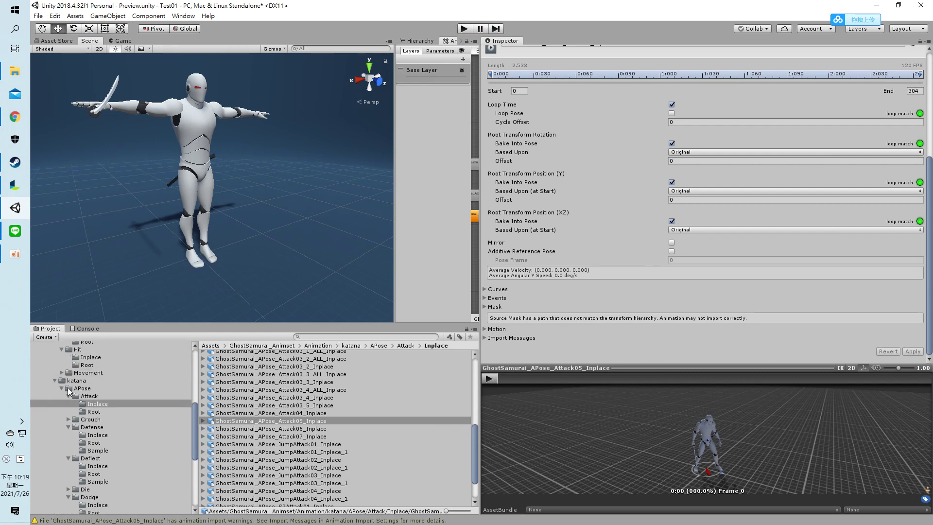
click(62, 388)
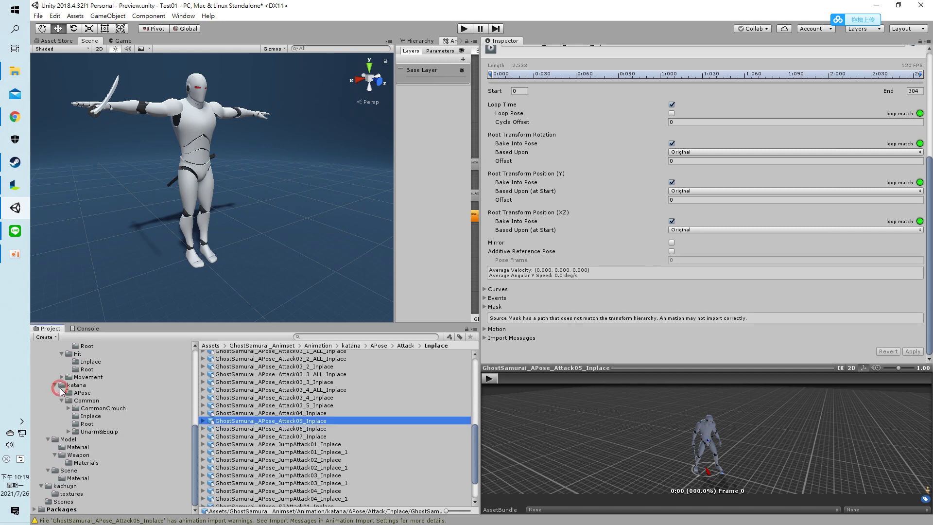
Open katana > Common > Inplace and show GhostSamurai_Common_StrafeWalkF_Inplace in an enlarged preview
click(90, 417)
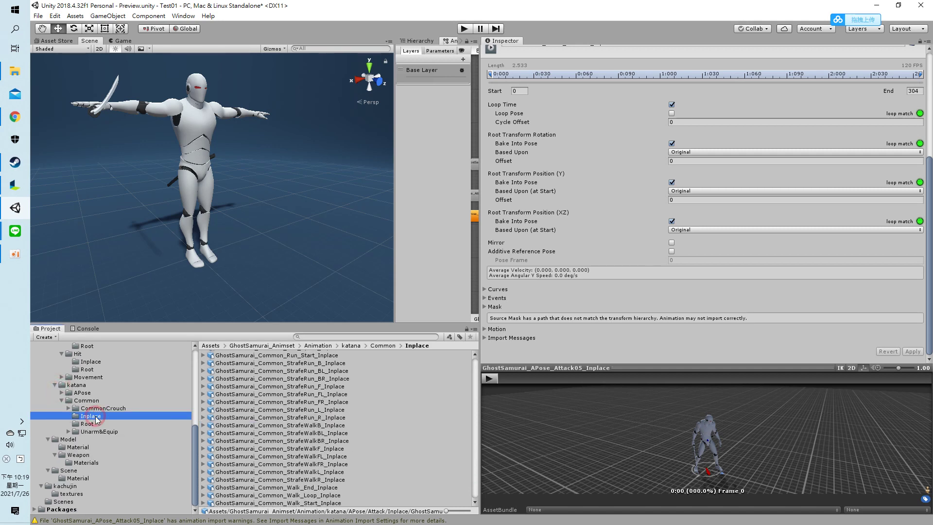
click(297, 418)
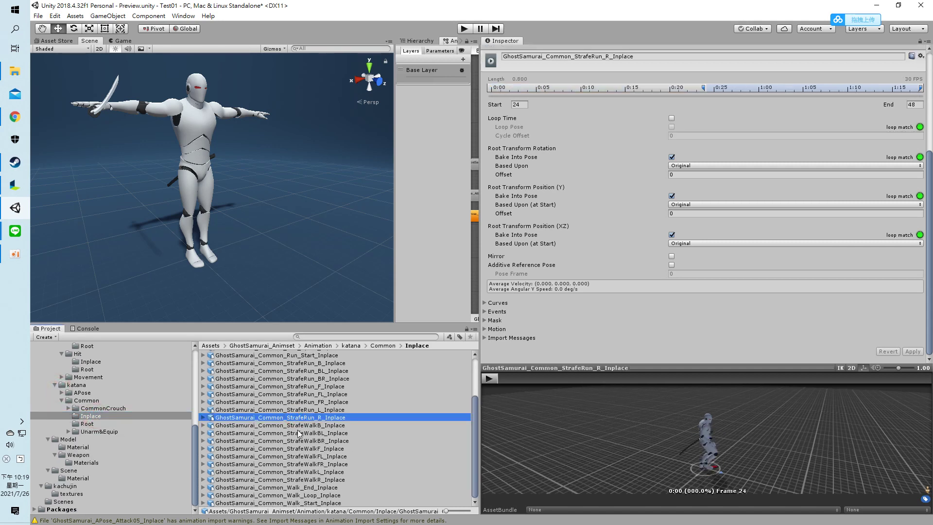
click(303, 450)
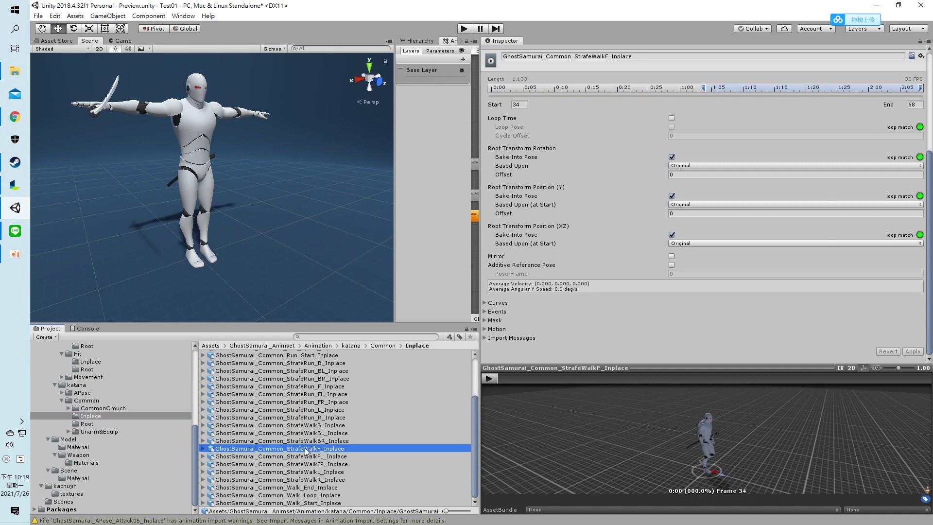
drag(661, 366, 661, 235)
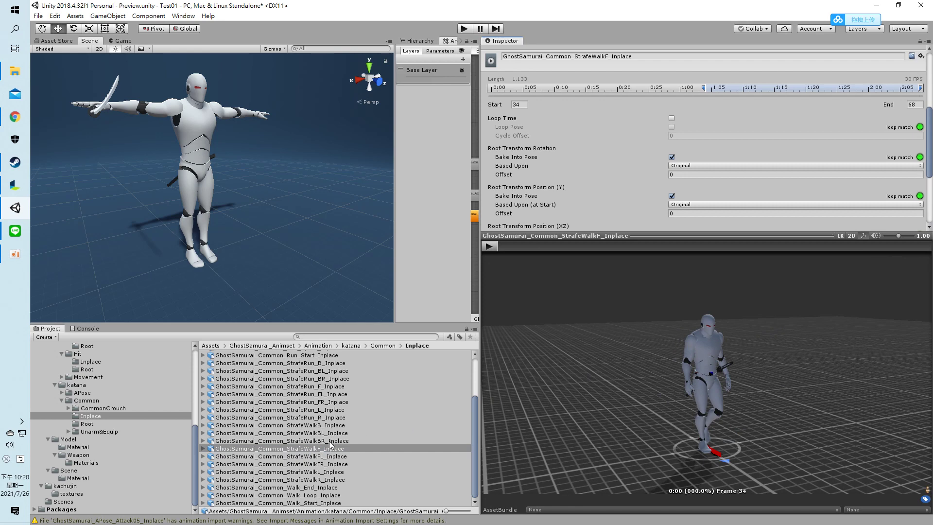
scroll(320, 455, up, 3)
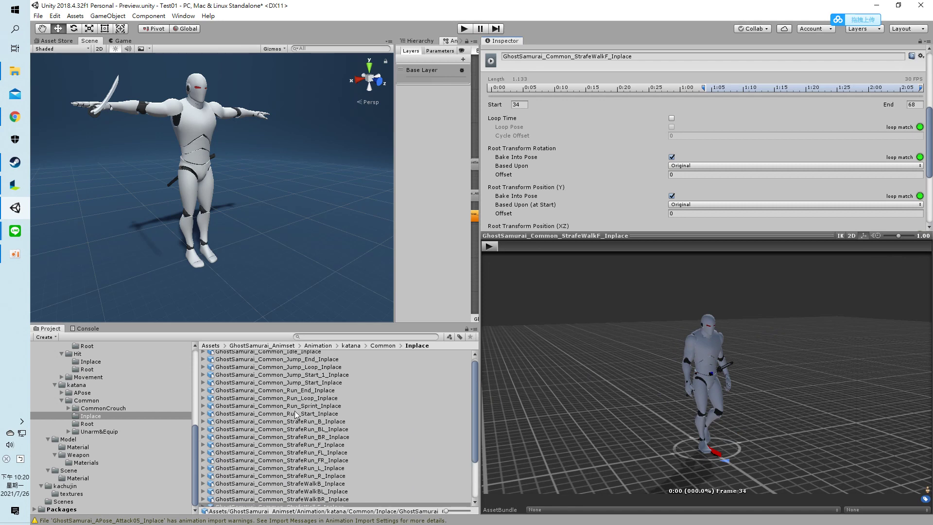
Select GhostSamurai_Common_Run_Loop_Inplace, play and reframe its run preview, and widen the Scene and Animator panels
click(315, 399)
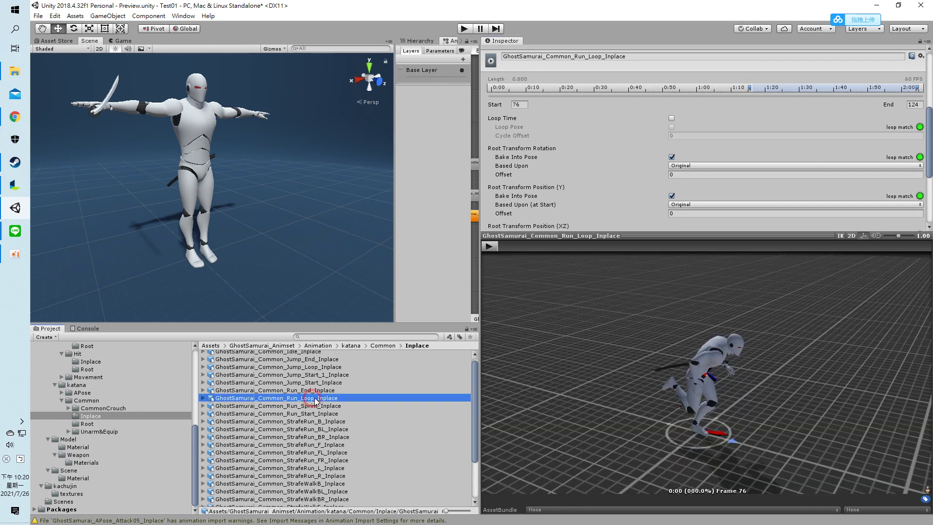
click(490, 247)
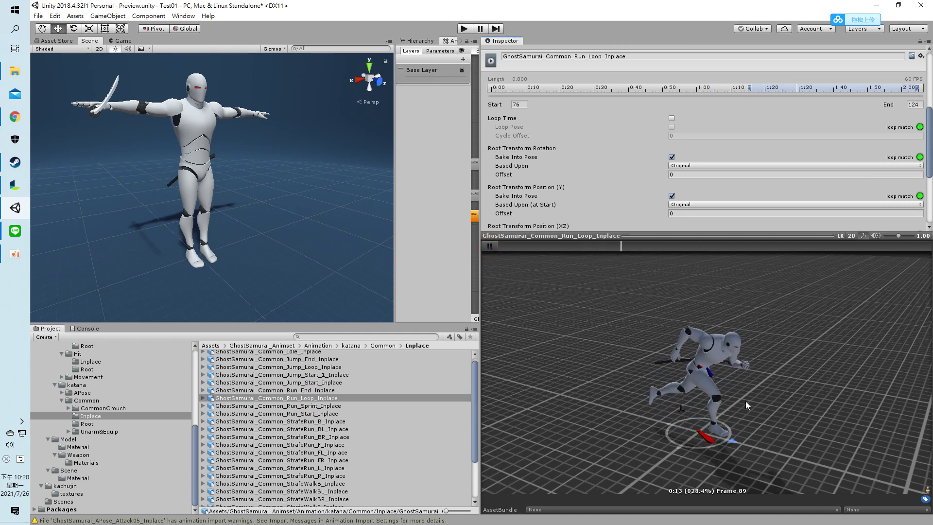
drag(793, 400, 707, 372)
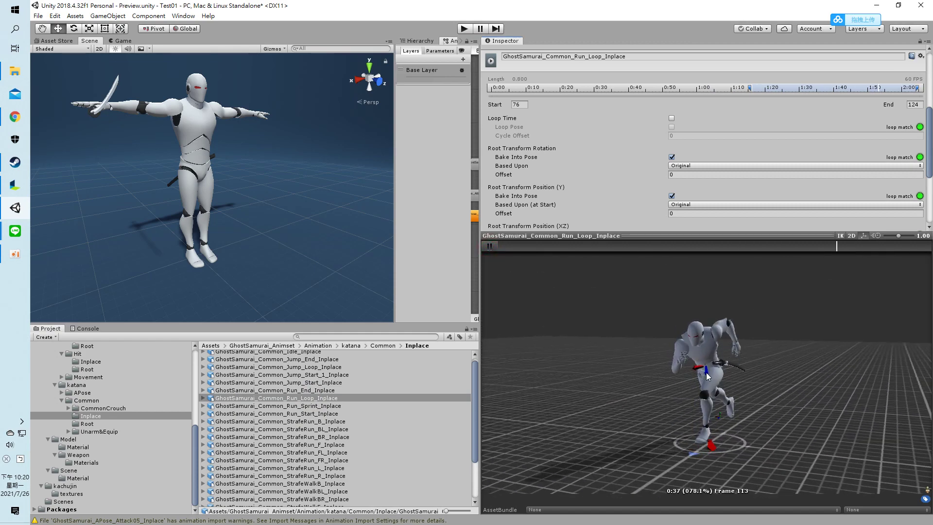
drag(744, 236, 746, 214)
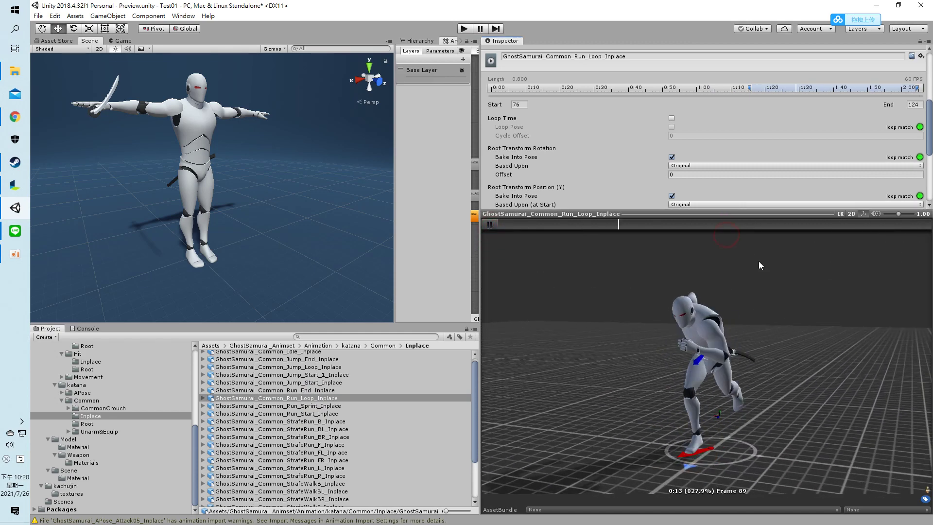
middle_drag(773, 311, 667, 304)
mouse_move(667, 303)
mouse_down()
mouse_move(647, 363)
mouse_move(693, 211)
mouse_move(694, 266)
mouse_up()
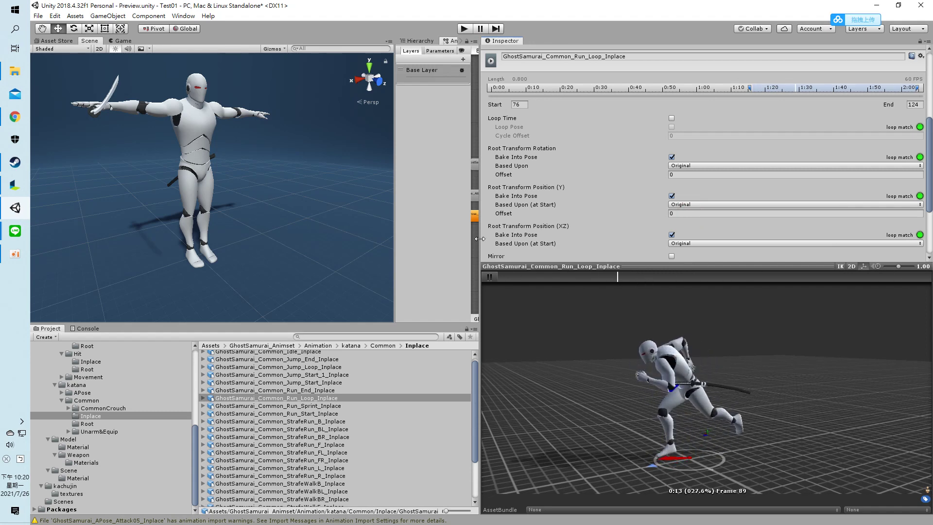
drag(480, 255, 634, 248)
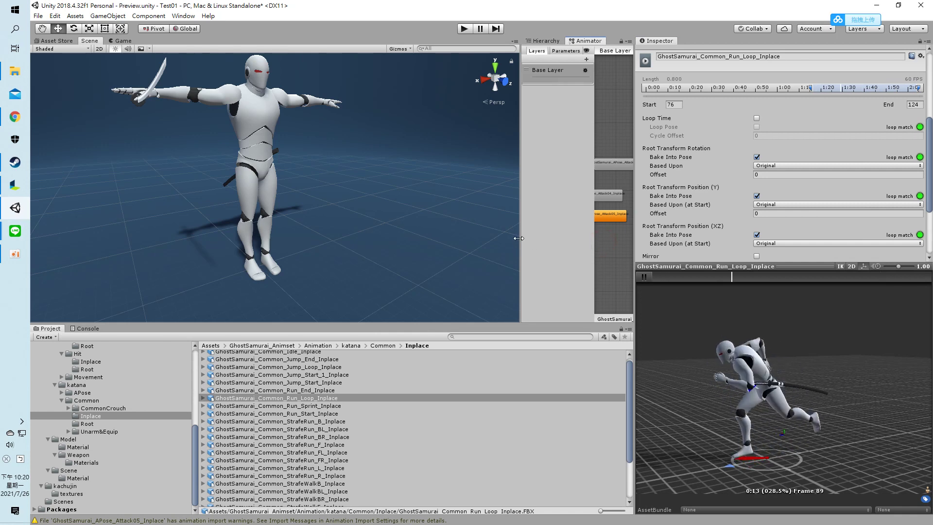
Add a GhostSamurai_Common_Run_Loop_Inplace state to the Animator and make it the Base Layer default
drag(518, 238, 386, 238)
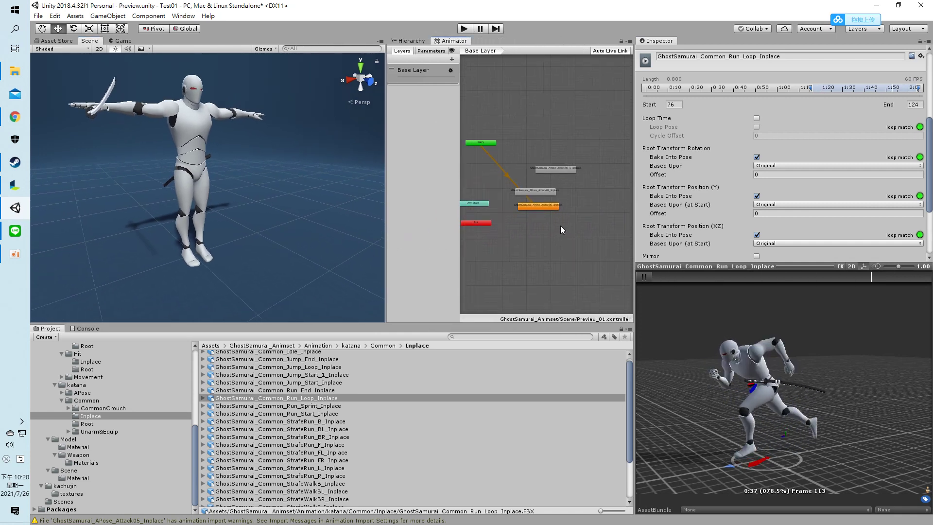
drag(291, 398, 541, 244)
right_click(541, 244)
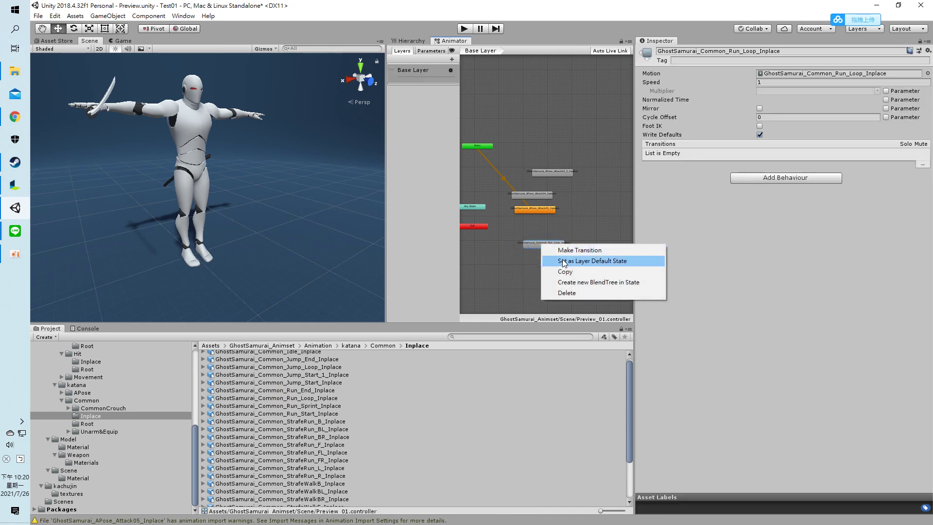
click(562, 261)
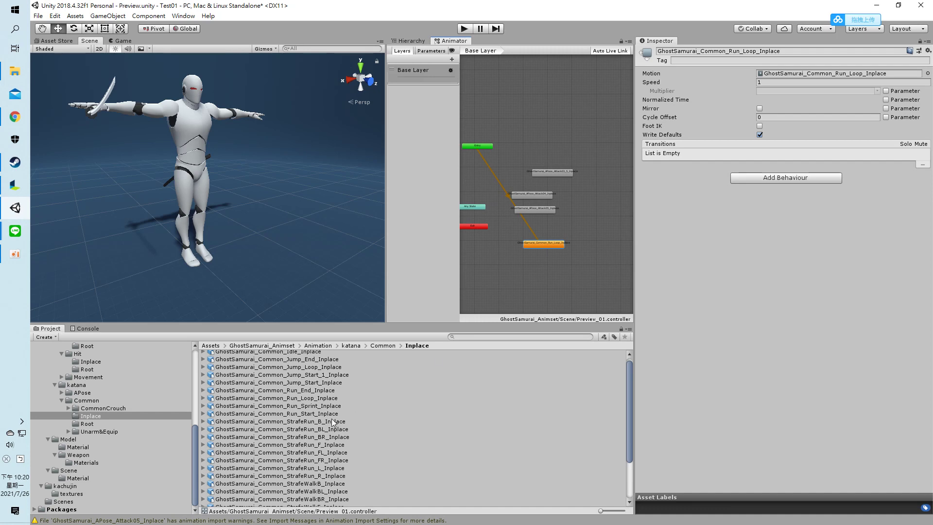
double_click(789, 72)
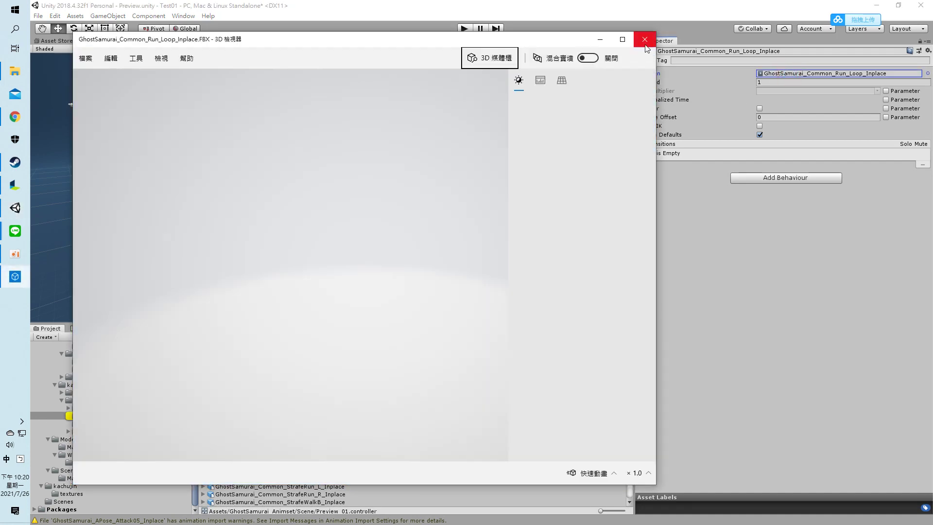
click(647, 35)
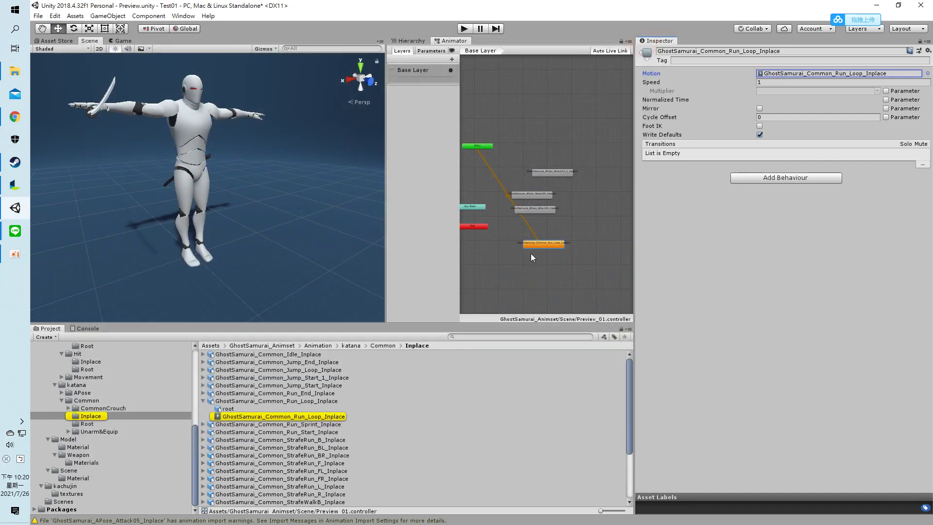
Enable Loop Time on the Run_Loop_Inplace clip's animation import settings and apply
click(318, 416)
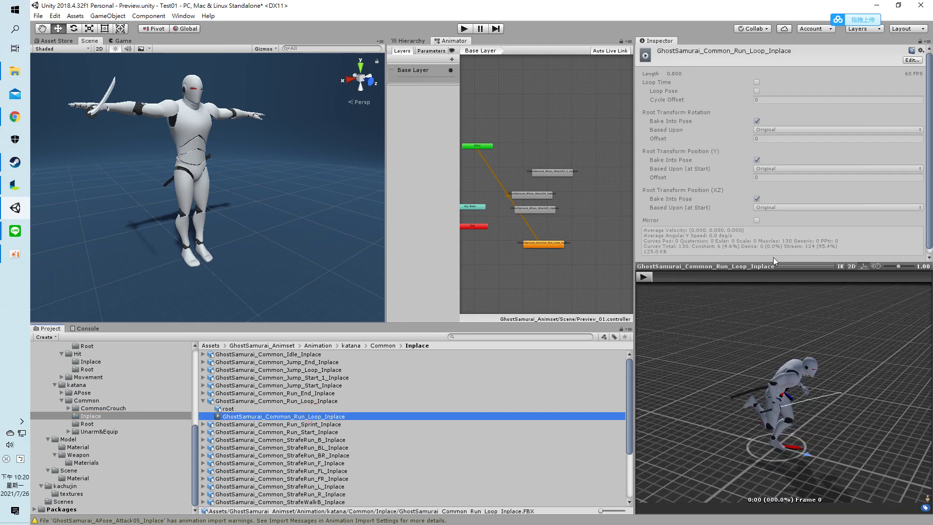
drag(756, 264, 755, 358)
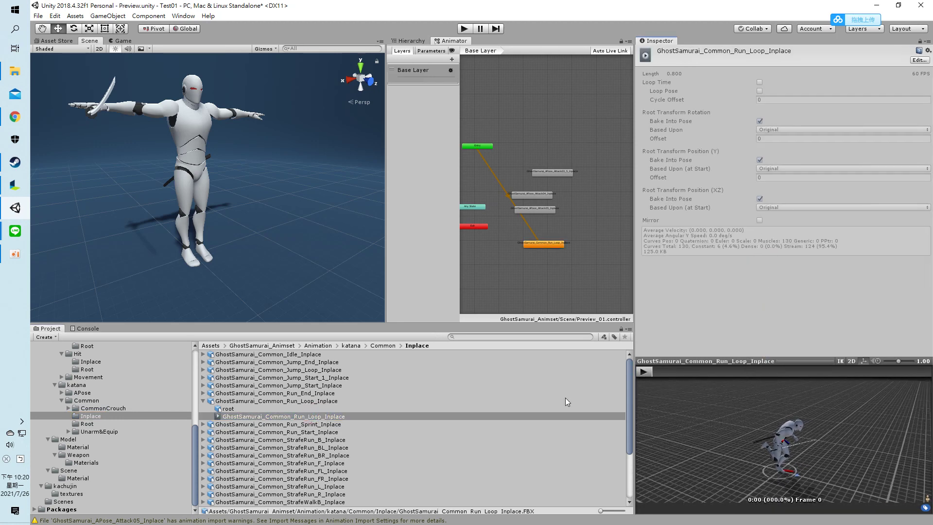
click(302, 400)
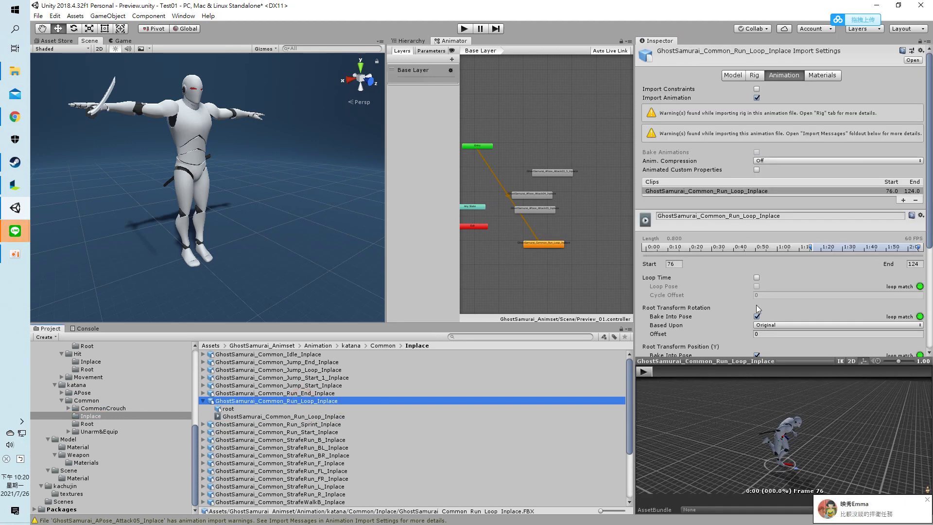
click(757, 278)
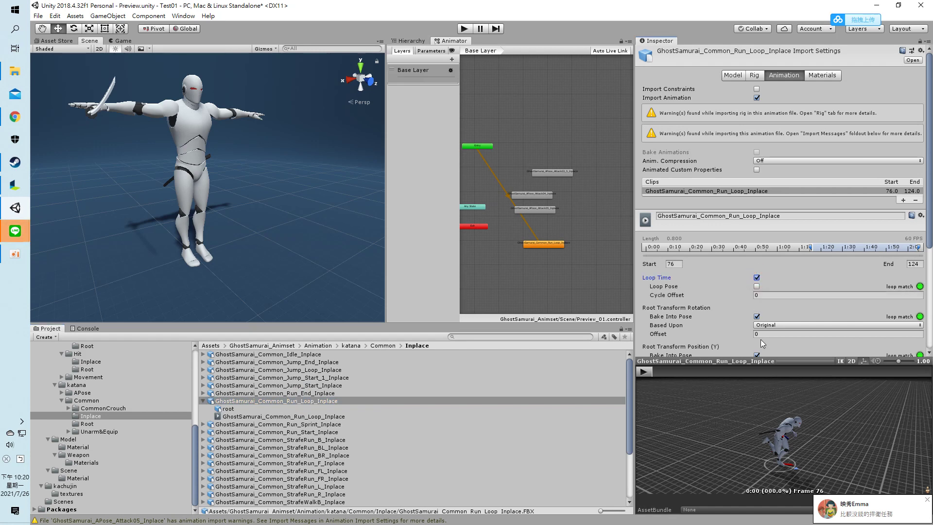
drag(786, 361, 786, 402)
scroll(790, 307, down, 1)
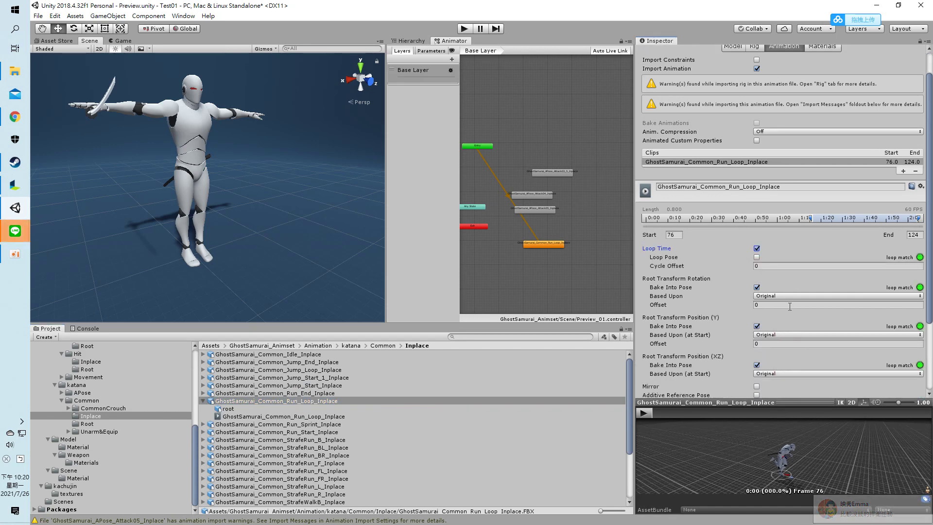
scroll(790, 307, down, 2)
scroll(790, 306, down, 1)
click(913, 386)
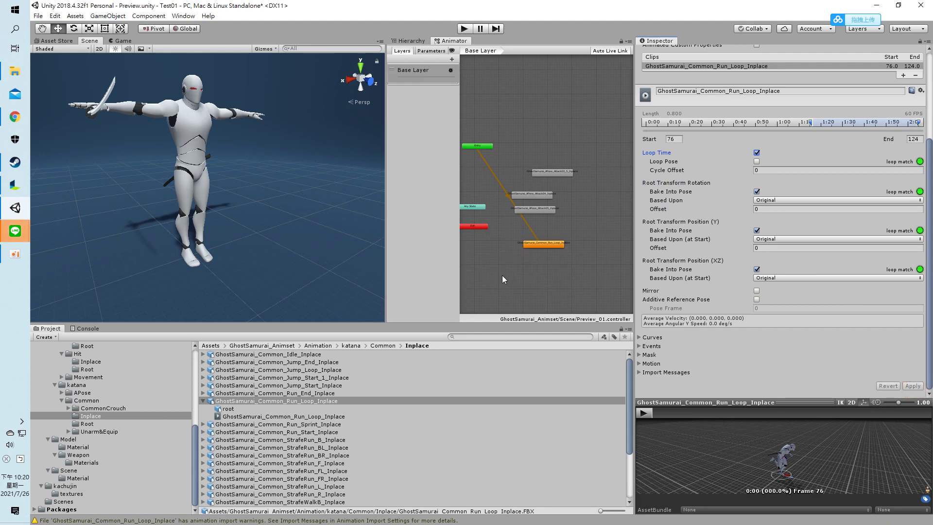
Test the looping run in Play mode from the Scene view, then stop playing
click(465, 30)
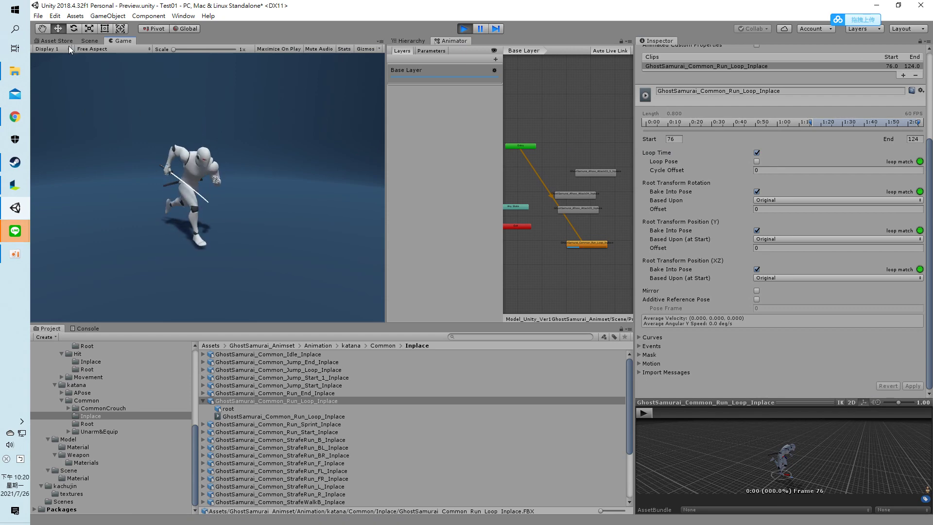
click(89, 40)
alt+drag(300, 170, 320, 168)
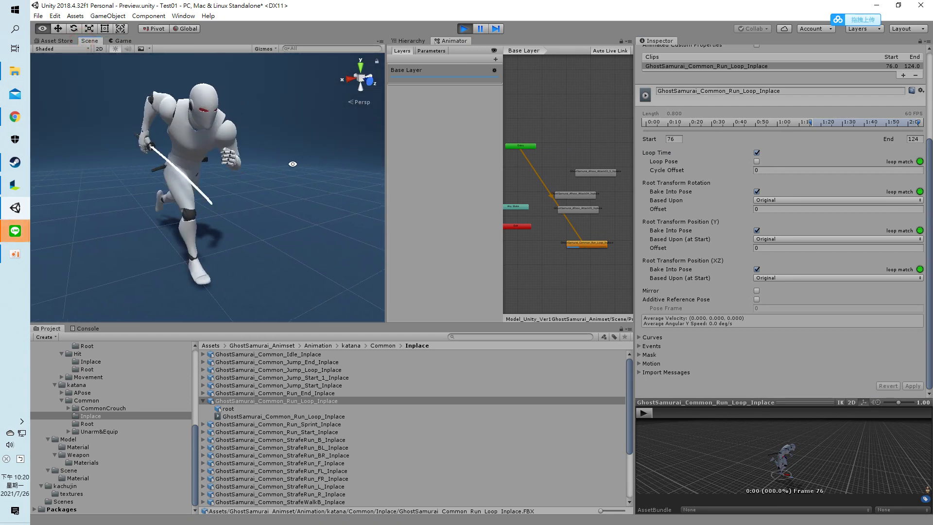
click(464, 29)
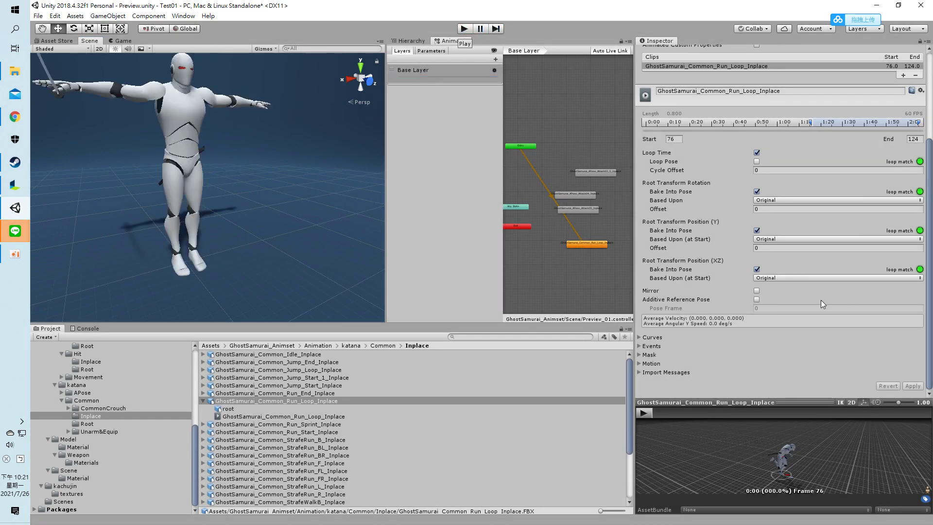
Set the clip's mask to Copy From Other Mask using Model_Unity_Ver1, update it, play-test, and apply
click(642, 355)
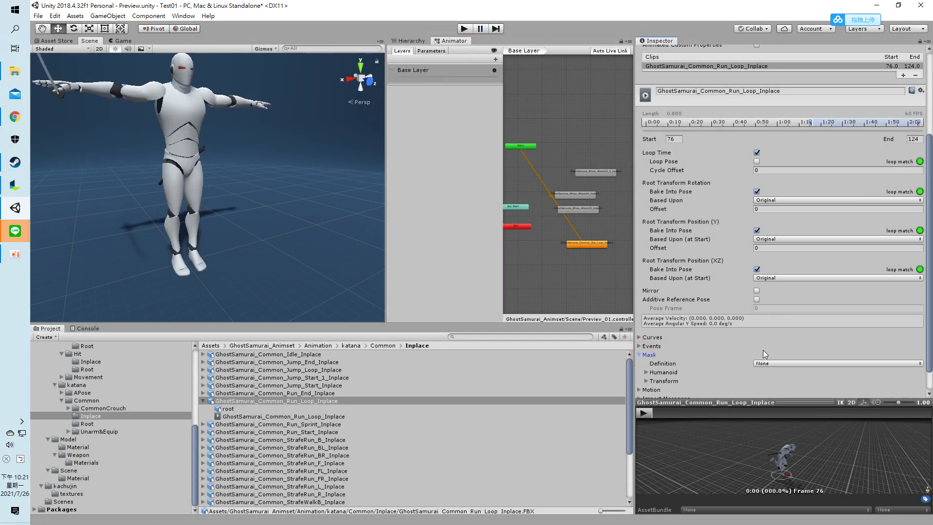
click(799, 365)
click(804, 386)
click(920, 386)
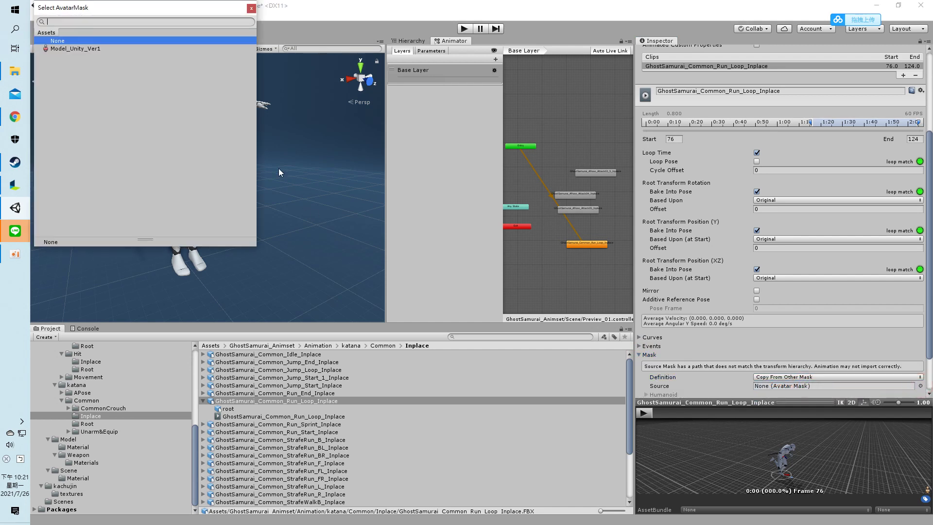
click(94, 48)
click(249, 9)
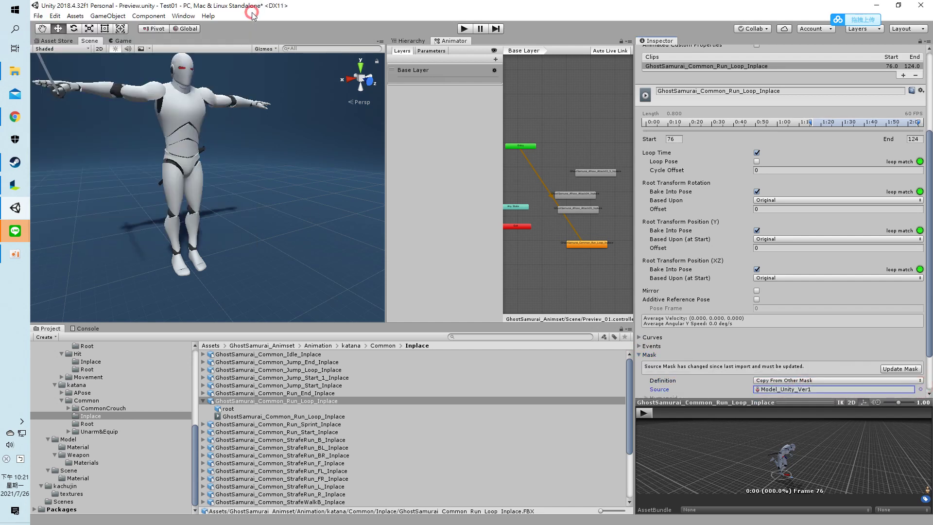
click(899, 369)
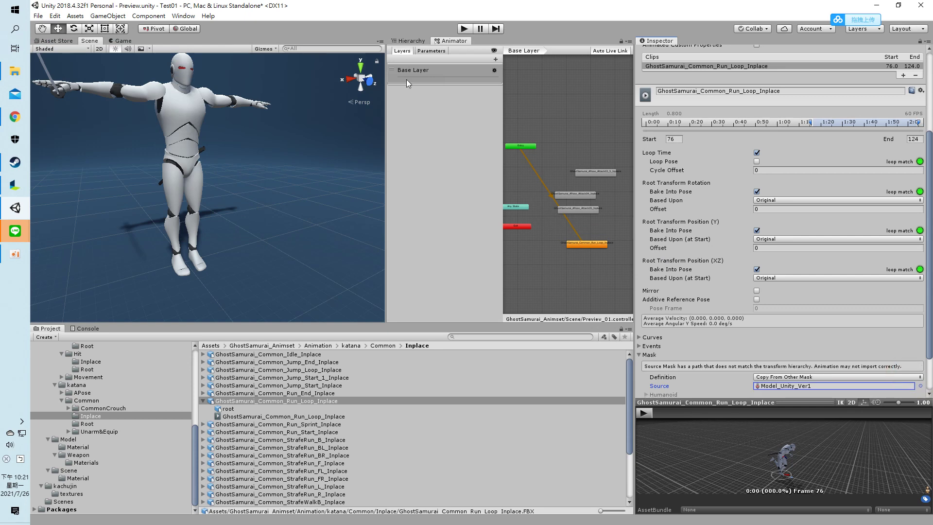
click(469, 27)
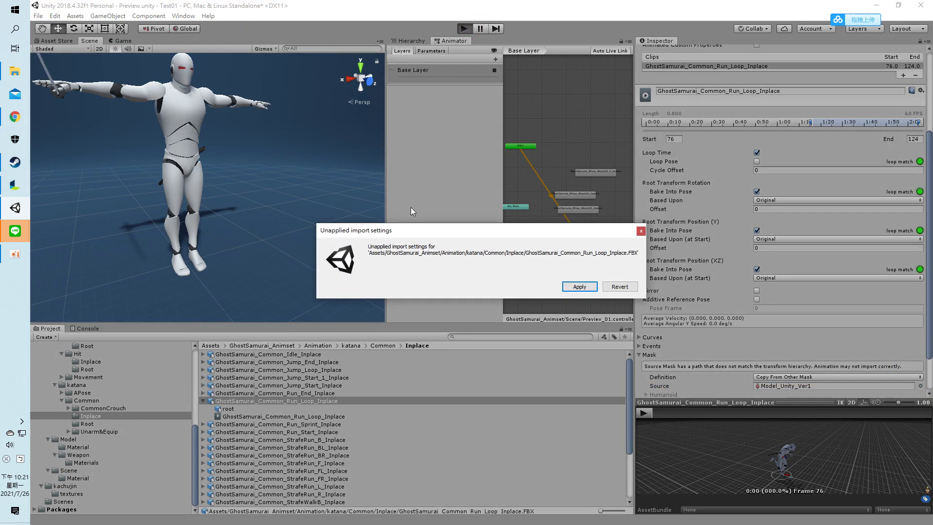
click(576, 286)
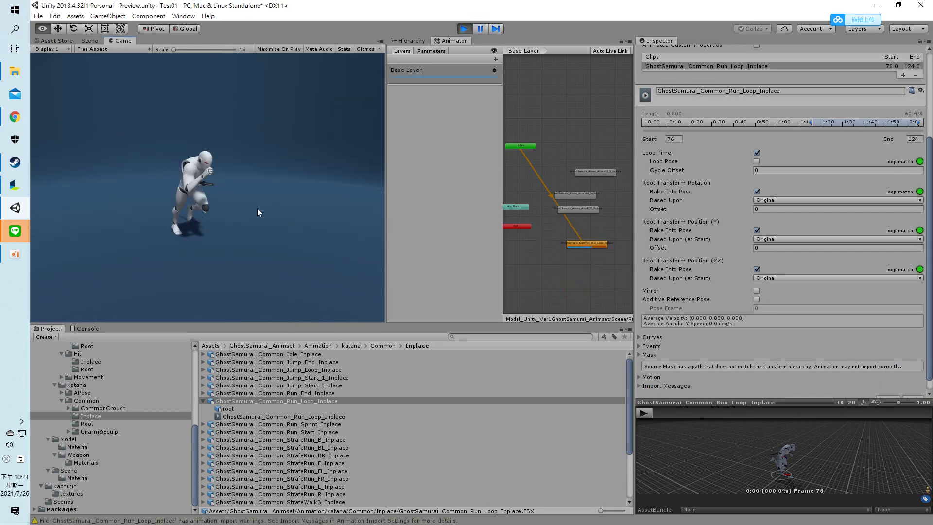
Orbit the Scene view around the running samurai, then stop Play mode
click(89, 41)
mouse_move(270, 167)
alt+mouse_down()
mouse_move(143, 174)
mouse_move(224, 174)
alt+mouse_up()
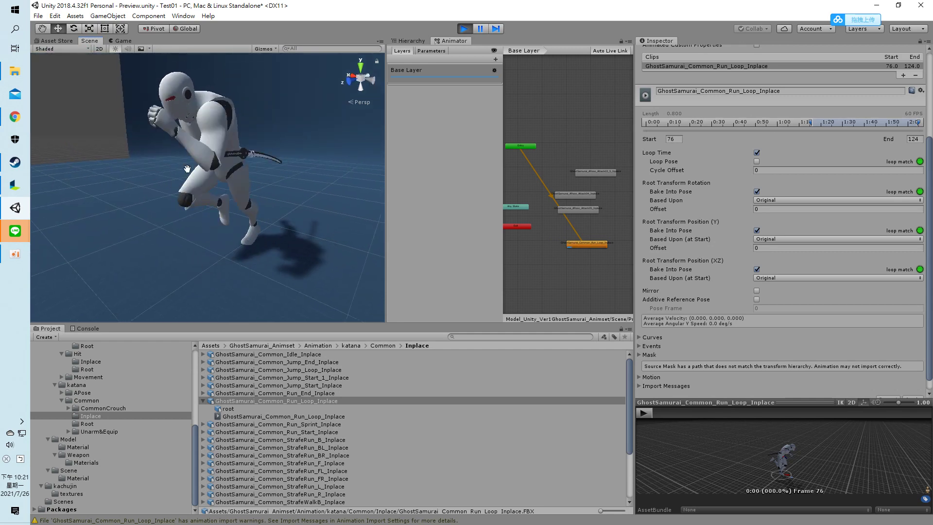
middle_drag(224, 174, 181, 200)
alt+drag(181, 200, 171, 197)
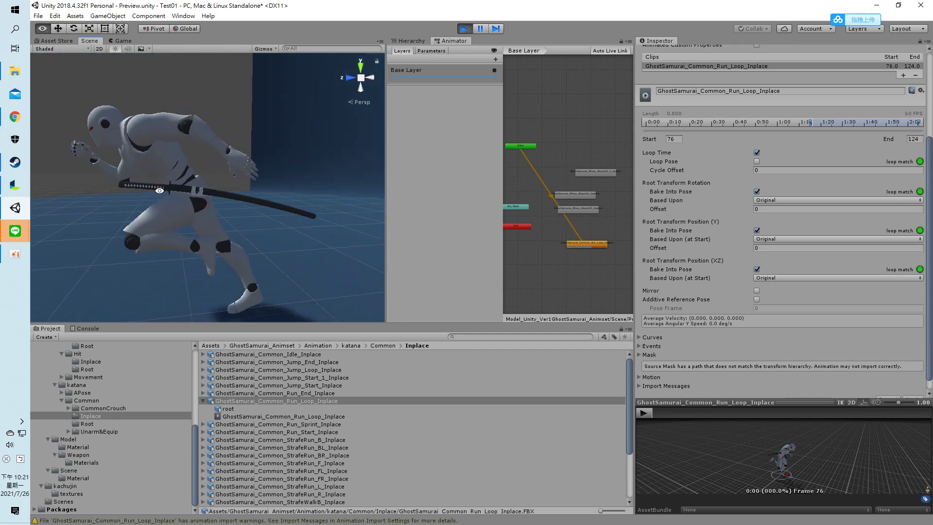
alt+drag(170, 196, 305, 212)
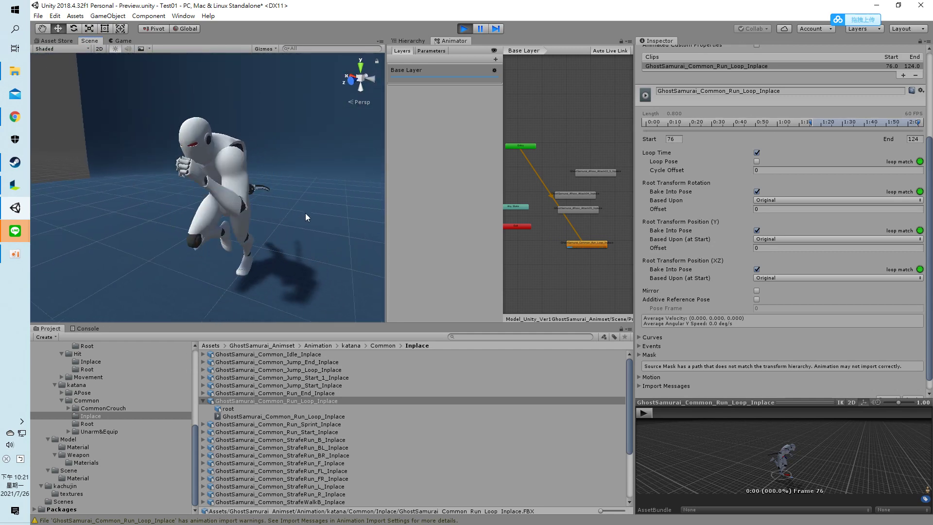
click(464, 28)
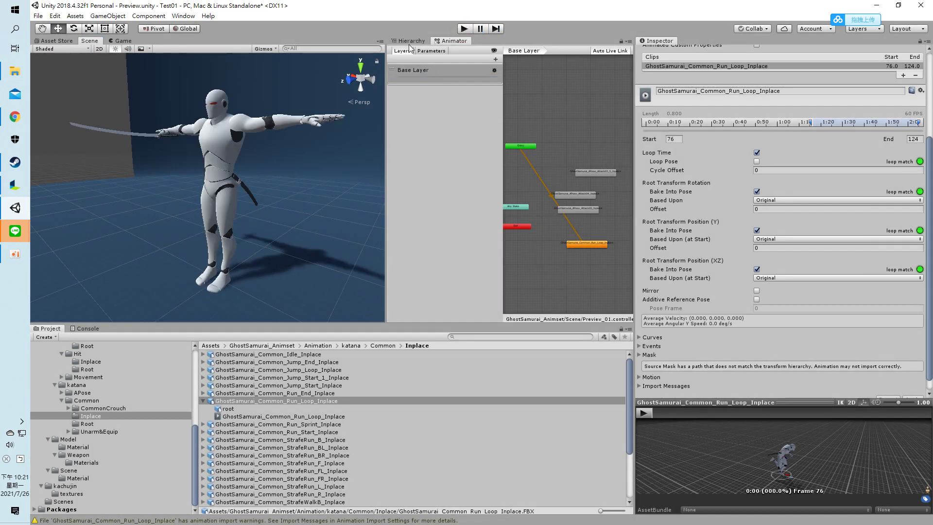
Expand Model_Unity_Ver1 > root > pelvis and deactivate the hand-held SM_Katana01
click(234, 147)
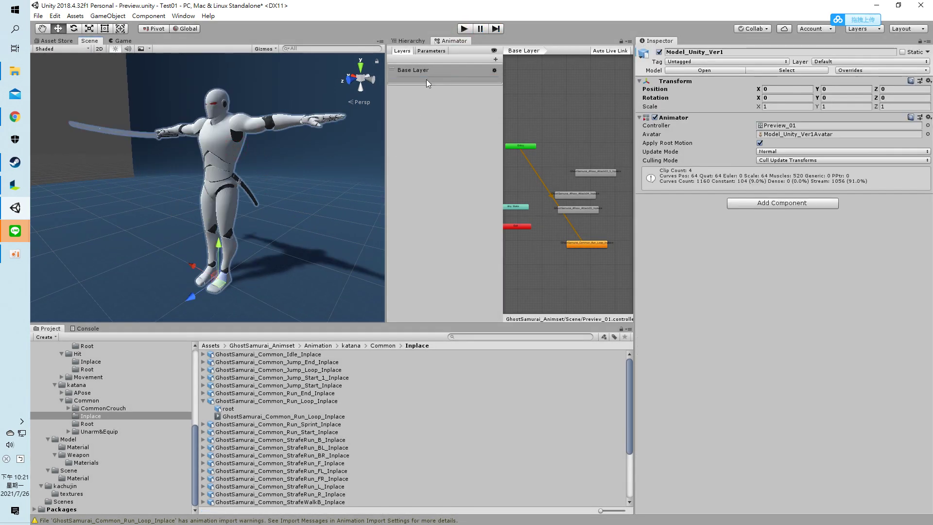
click(409, 41)
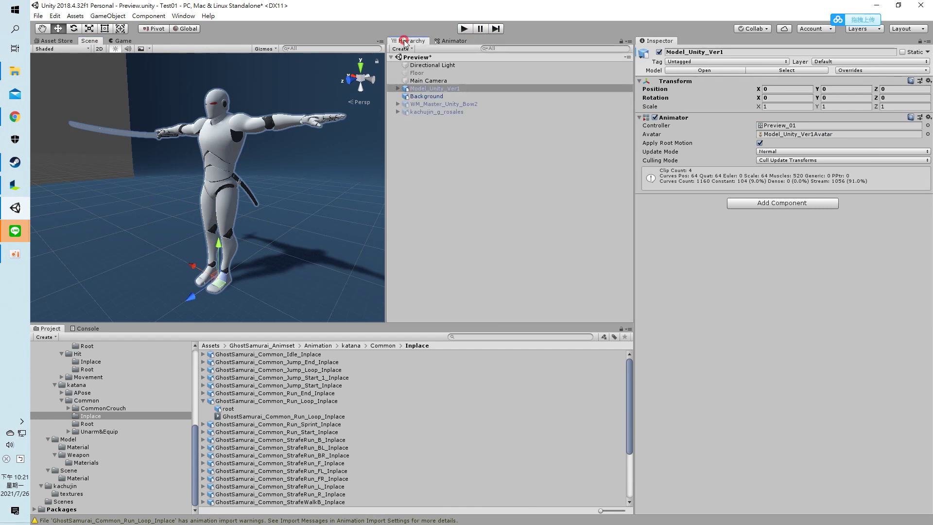
click(397, 88)
click(405, 96)
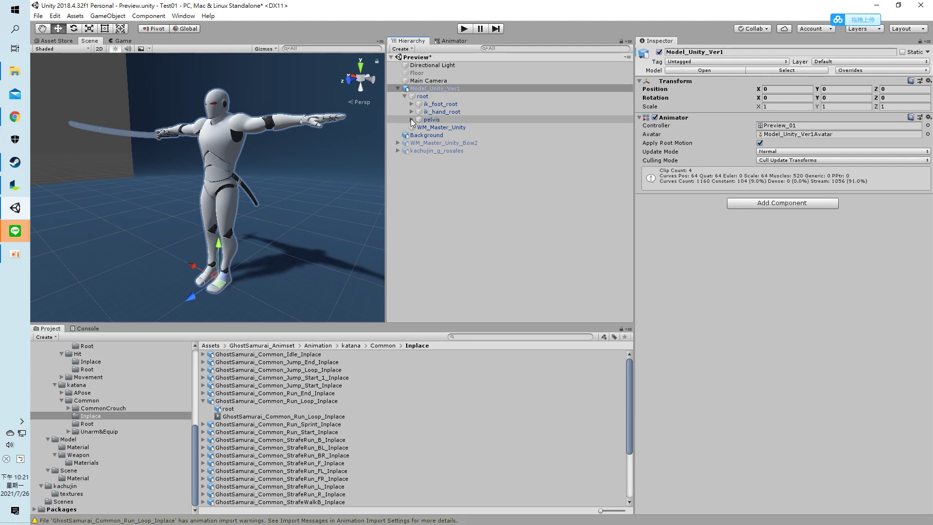
click(410, 119)
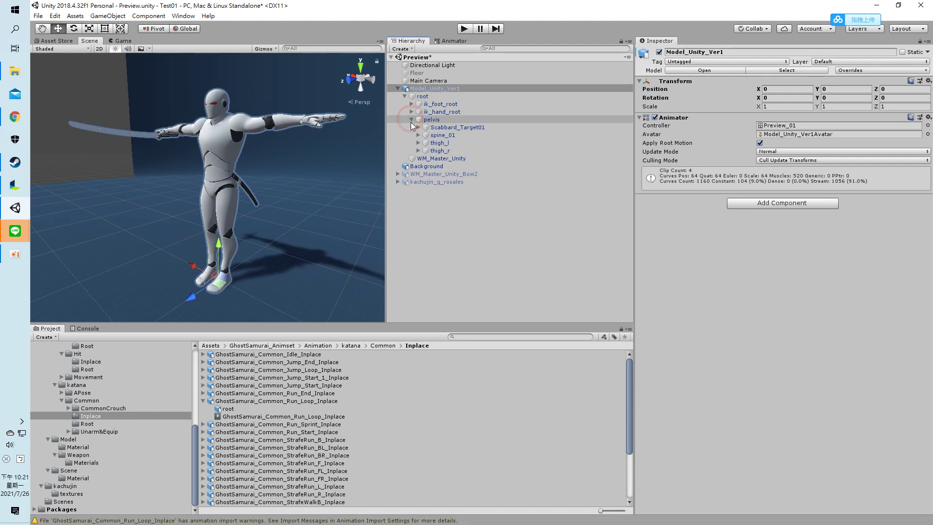
click(144, 130)
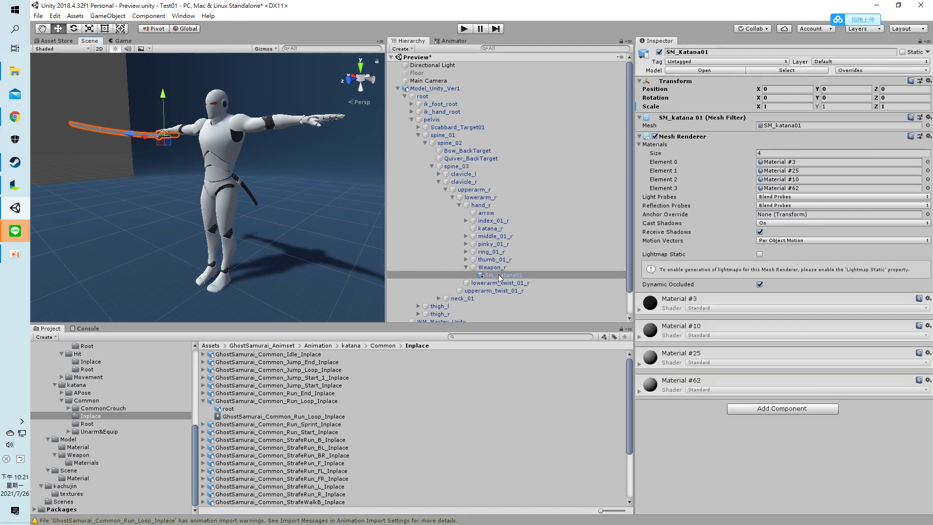
click(659, 52)
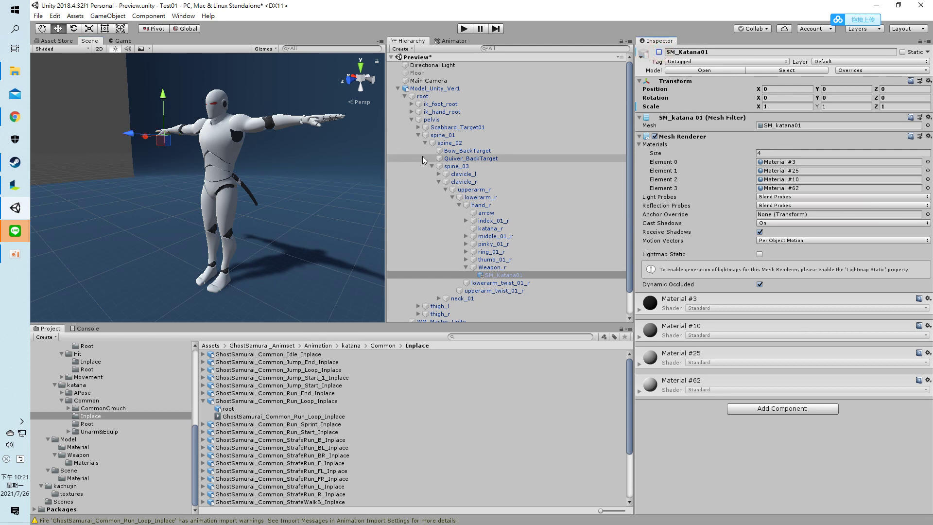
Expand Scabbard_Target01 to inspect katana_Targer01 and SM_Scabbard01 at the hip
click(418, 128)
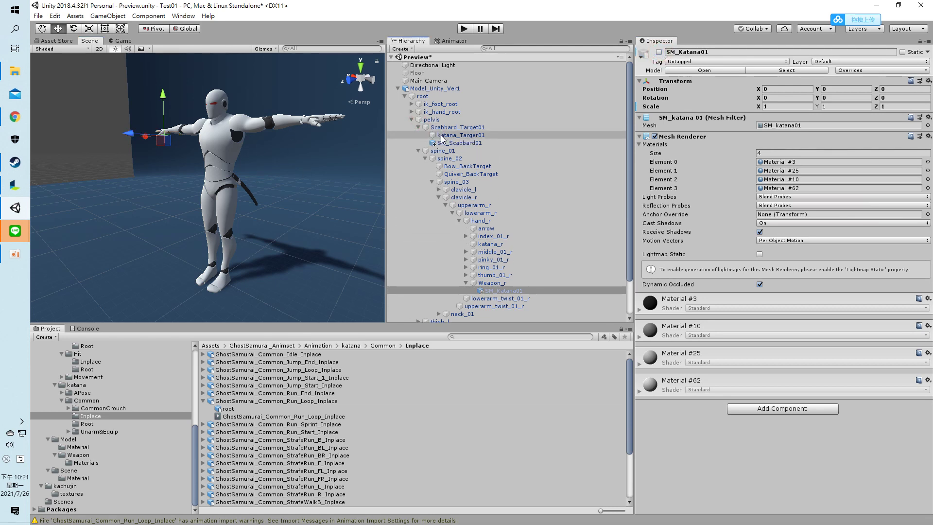
click(452, 136)
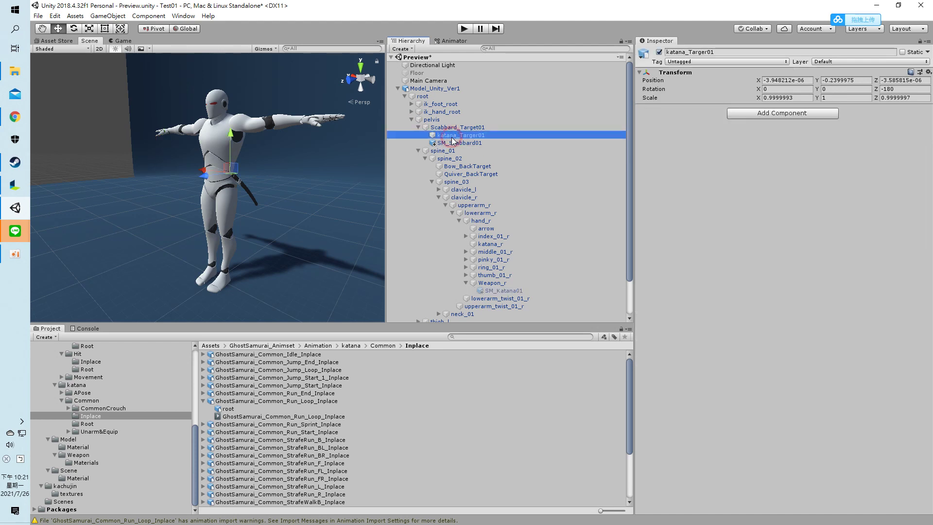
click(457, 143)
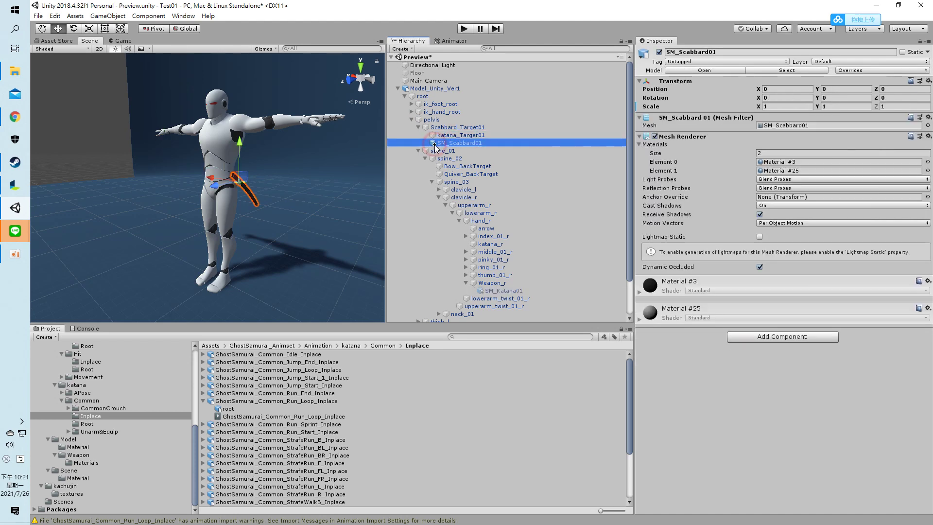
click(449, 136)
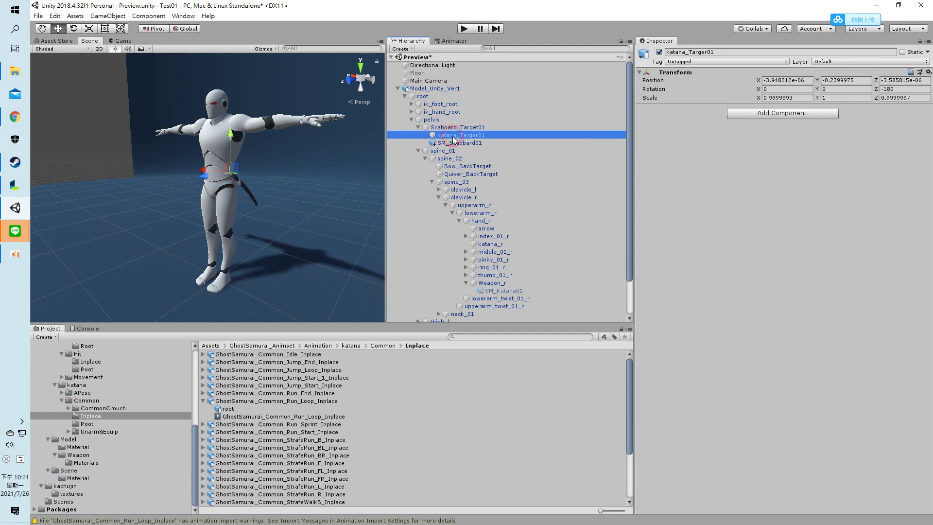
scroll(276, 170, up, 3)
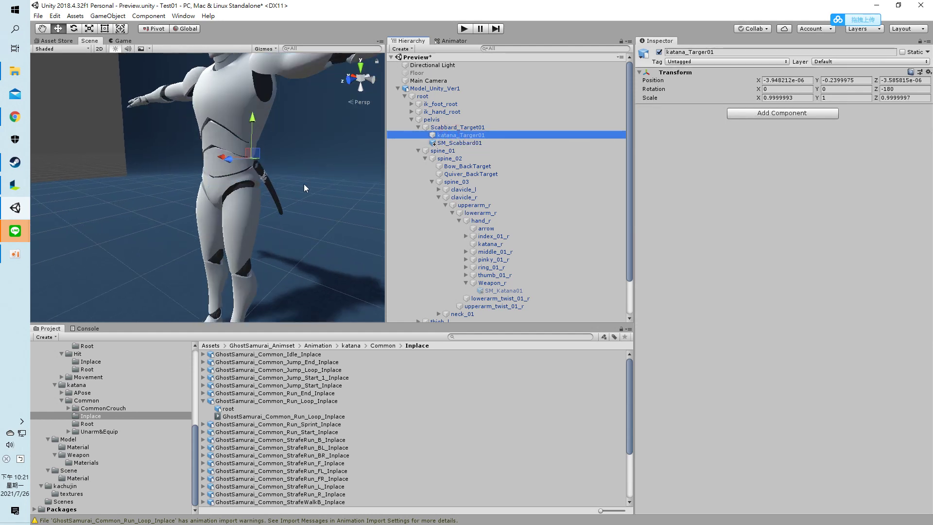
right_drag(304, 183, 244, 199)
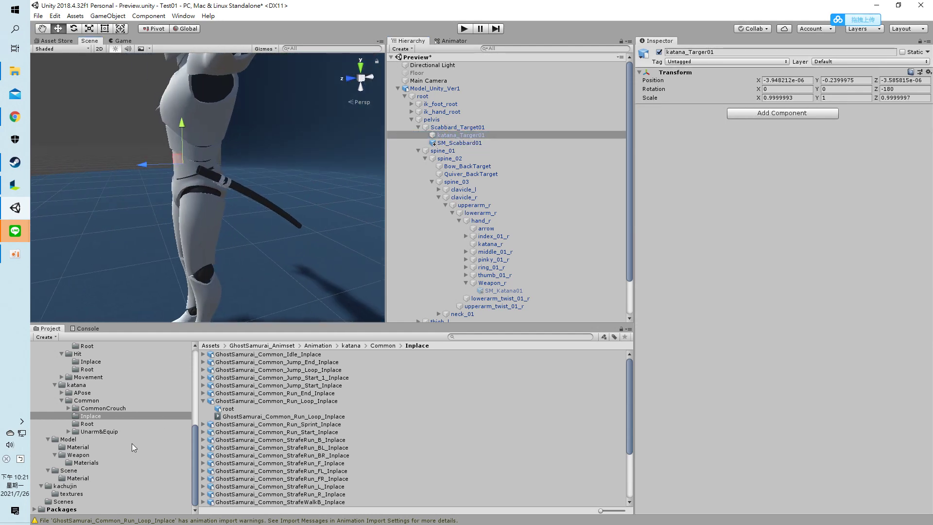
Place SM_Katana01 from Model/Weapon under katana_Targer01 and set its Rotation X to 0
click(79, 455)
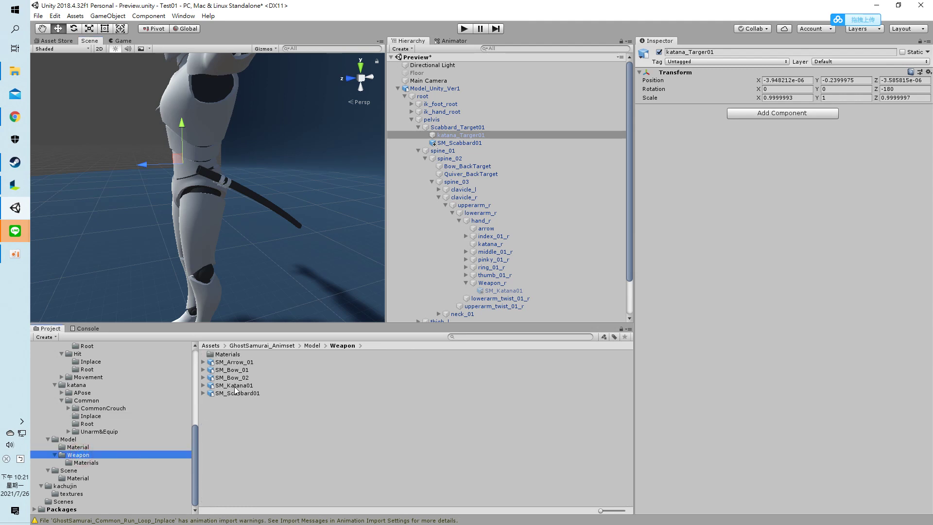
drag(240, 390, 465, 124)
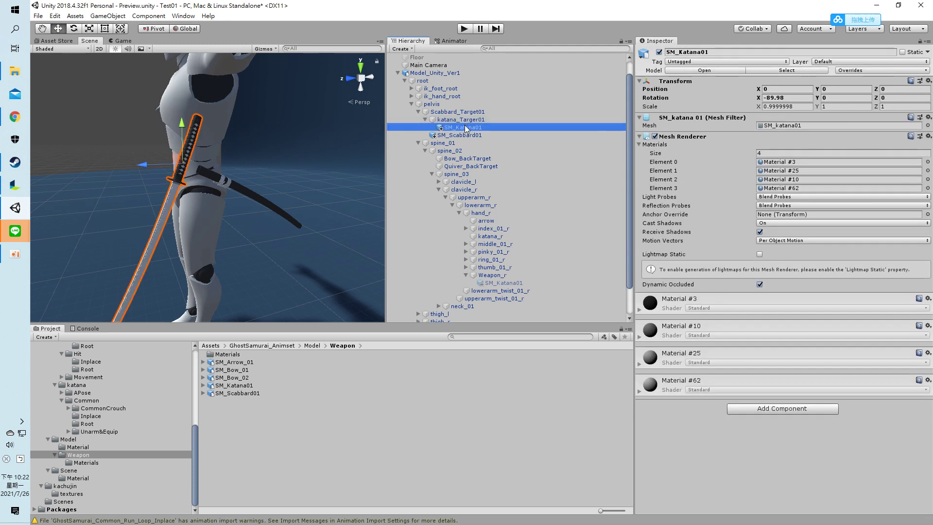
click(792, 99)
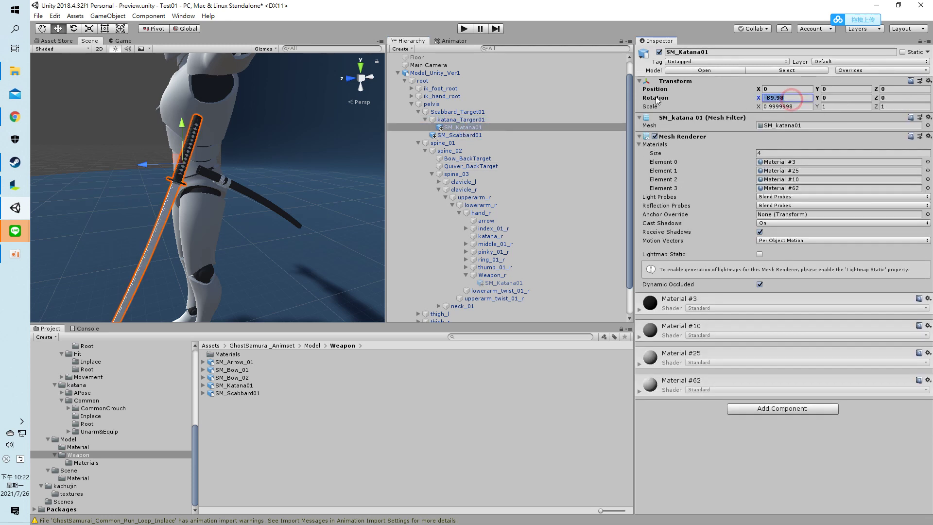
text(0)
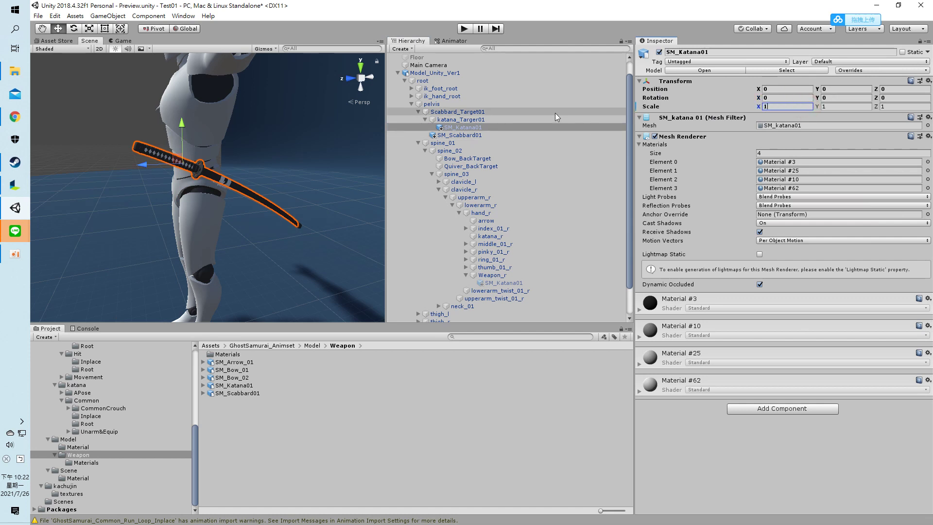
click(468, 419)
scroll(246, 180, down, 2)
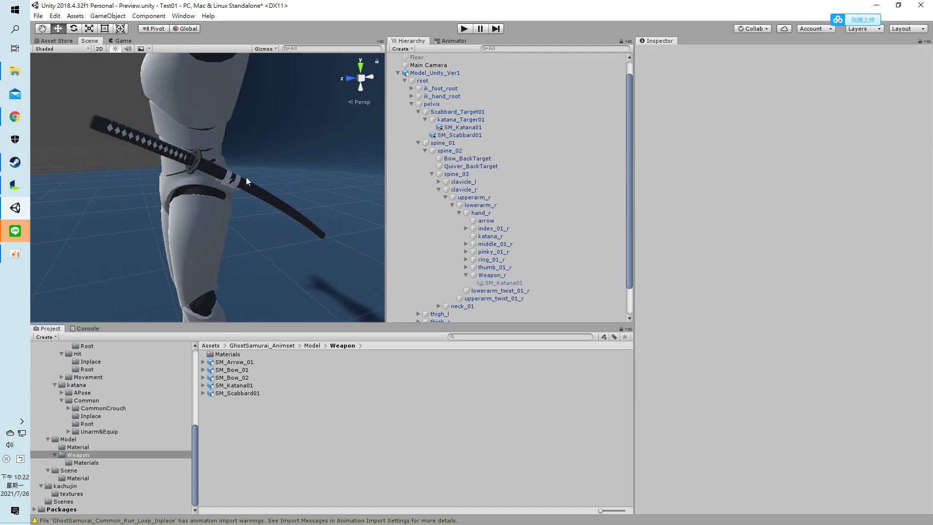
scroll(253, 180, up, 2)
scroll(287, 191, down, 2)
scroll(306, 195, down, 1)
alt+drag(306, 194, 352, 199)
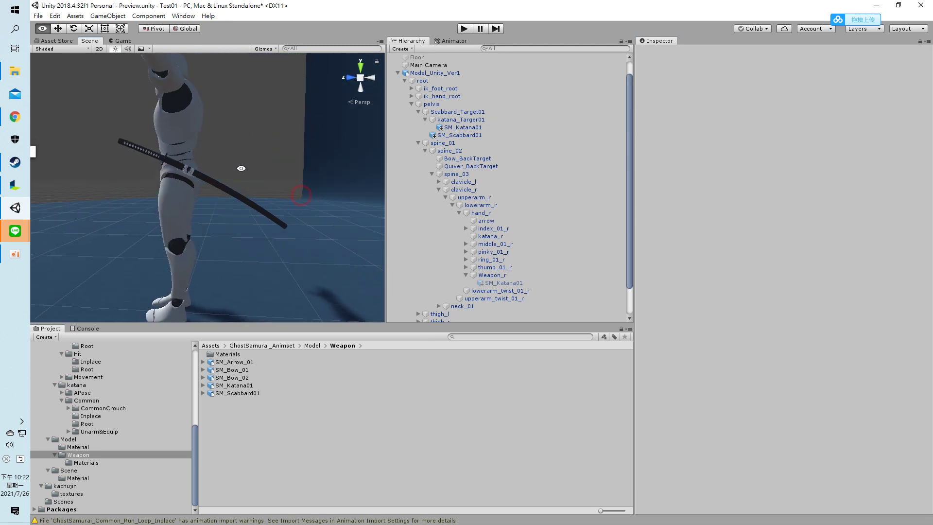
click(465, 29)
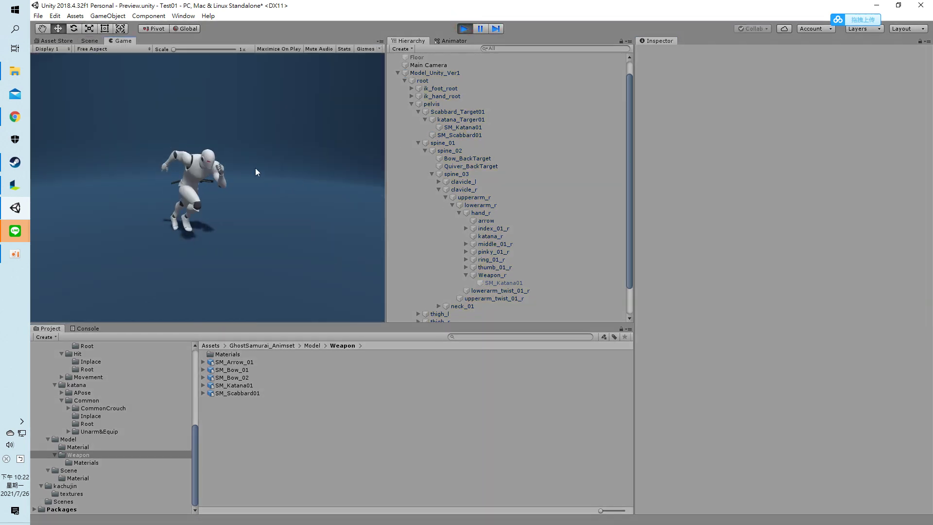
click(86, 42)
mouse_move(265, 161)
alt+mouse_down()
mouse_move(196, 178)
mouse_move(349, 208)
mouse_move(255, 217)
mouse_move(539, 233)
alt+mouse_up()
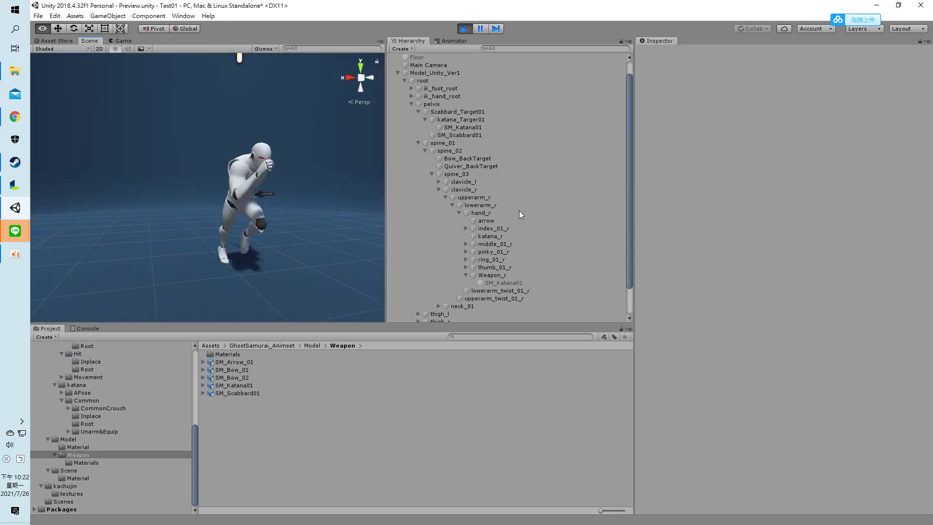
click(470, 30)
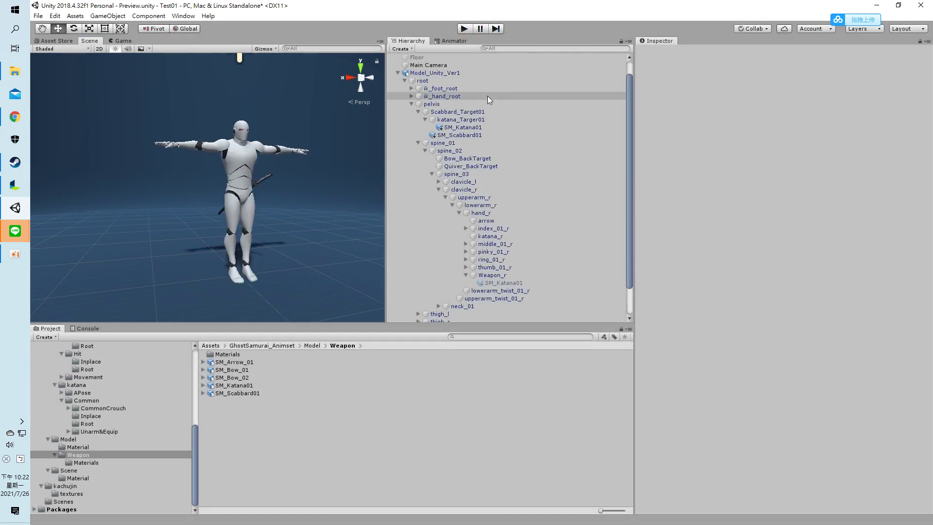